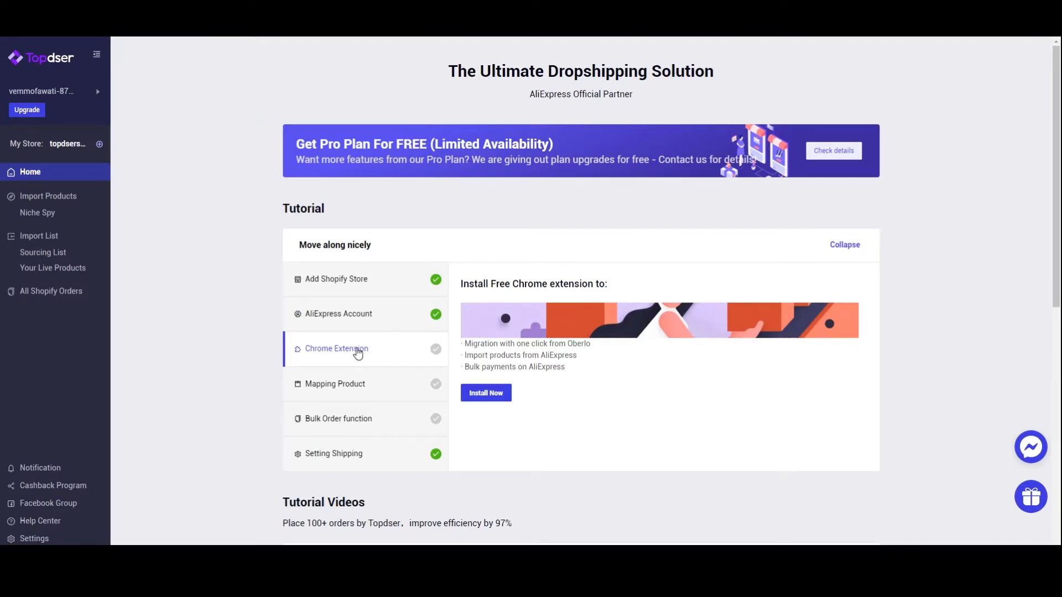
Step: Install the Topdser - Import Aliexpress Product extension from the Chrome Web Store
{"action": "left_click", "coordinate": [486, 394]}
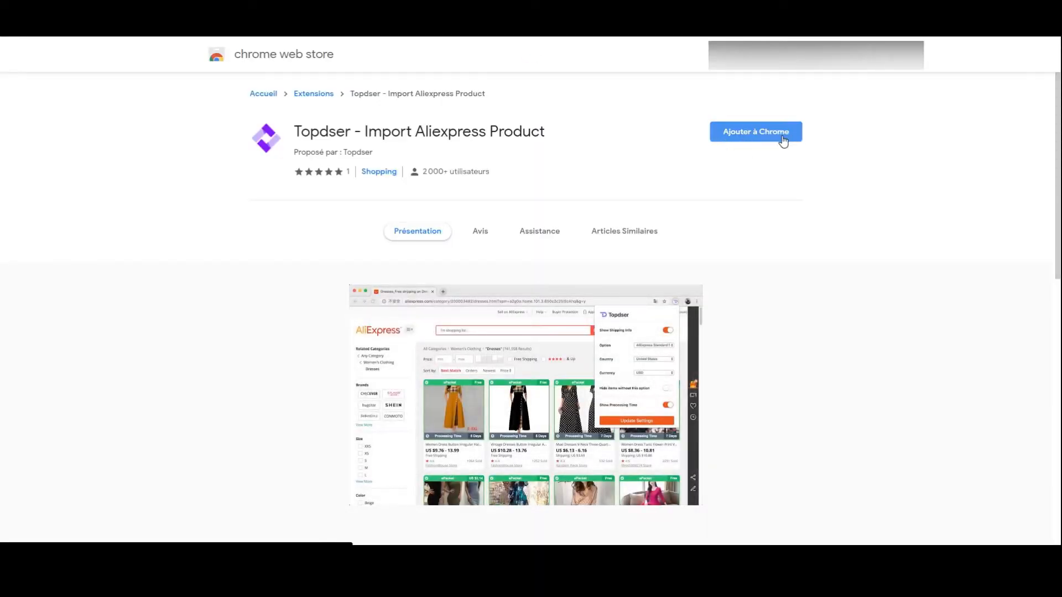
{"action": "left_click", "coordinate": [745, 142]}
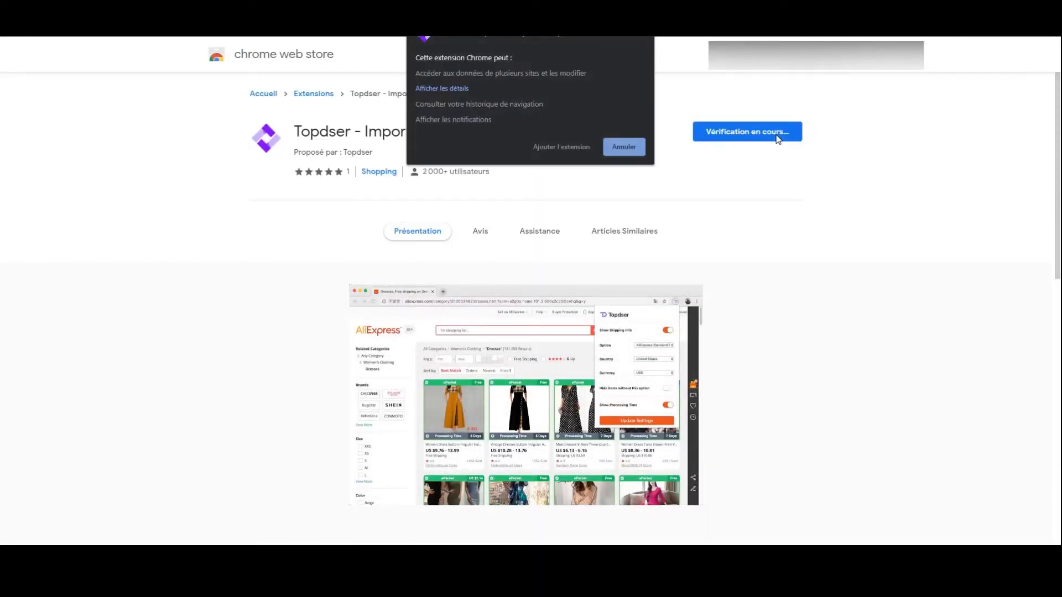
{"action": "left_click", "coordinate": [580, 148]}
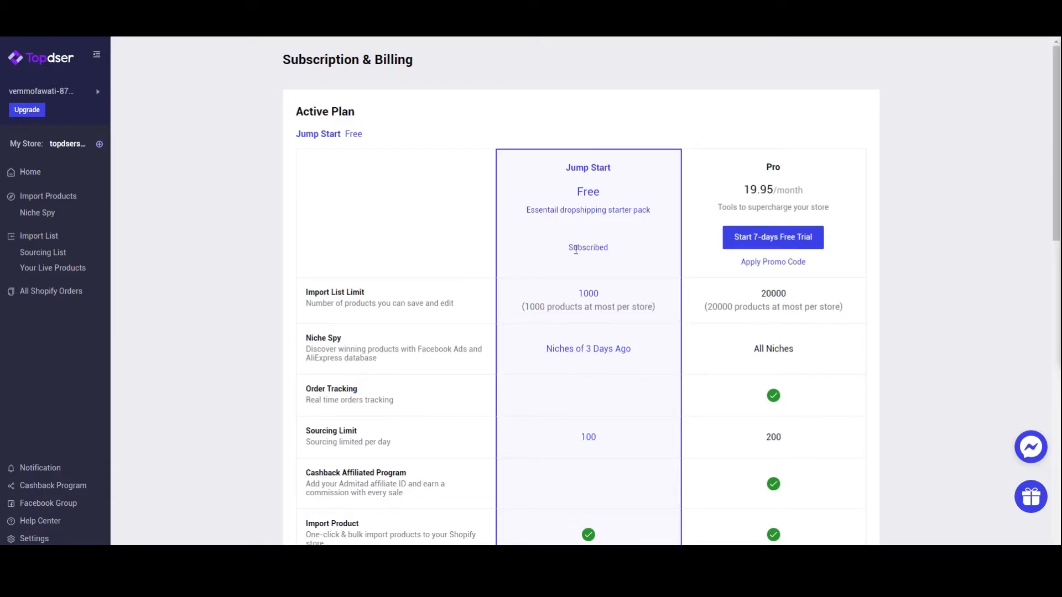
Step: Compare the Jump Start and Pro plan features, including Order Tracking, Niche Spy and Cashback Affiliated Program
{"action": "scroll", "coordinate": [582, 239], "scroll_direction": "down", "scroll_amount": 1}
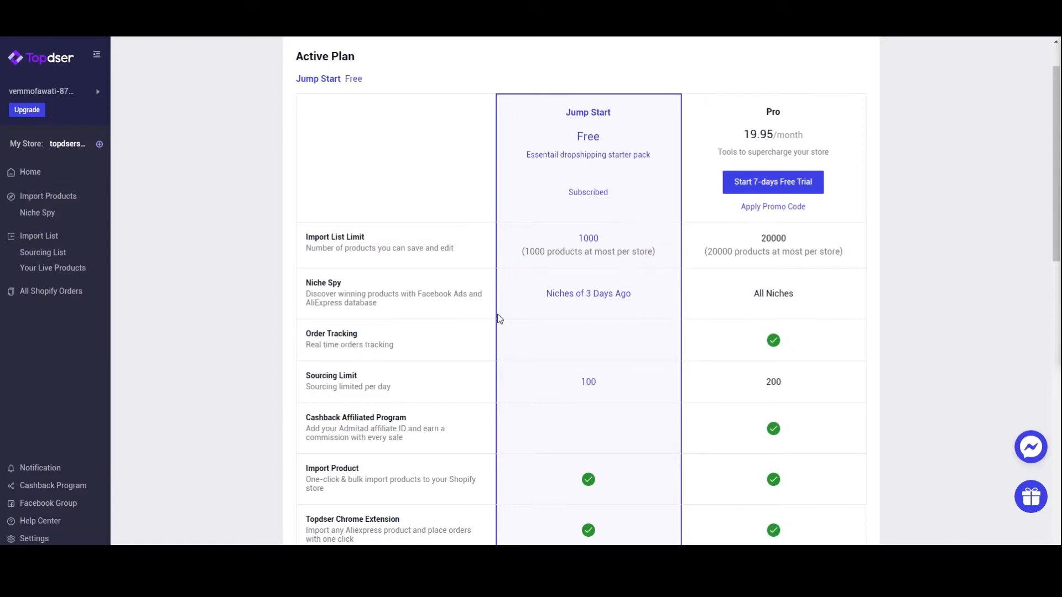
{"action": "left_click_drag", "start_coordinate": [306, 332], "coordinate": [409, 347]}
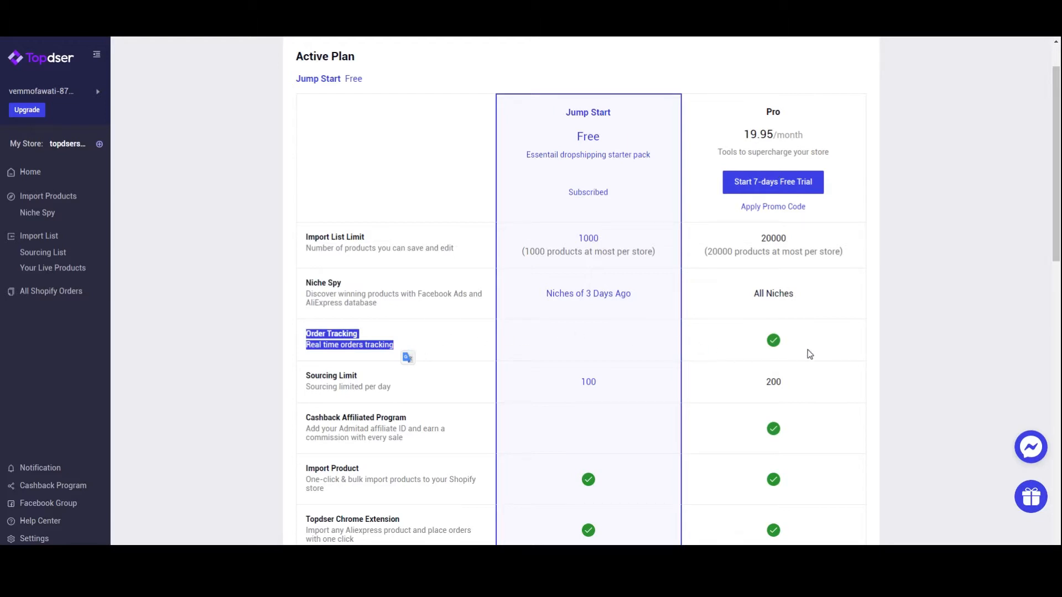
{"action": "scroll", "coordinate": [811, 354], "scroll_direction": "down", "scroll_amount": 2}
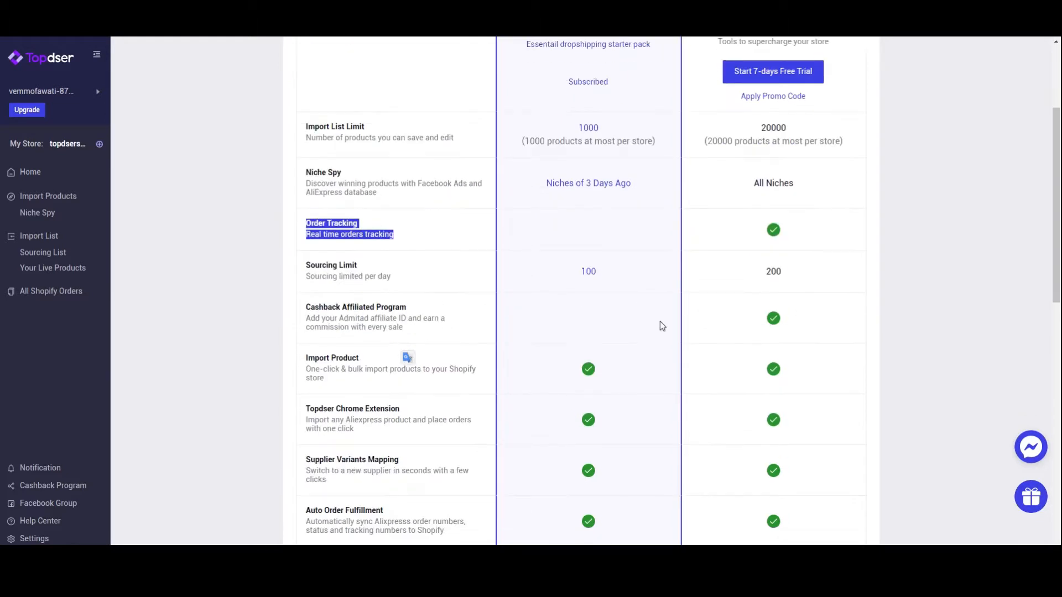
{"action": "left_click", "coordinate": [507, 300]}
{"action": "left_click_drag", "start_coordinate": [550, 209], "coordinate": [365, 188]}
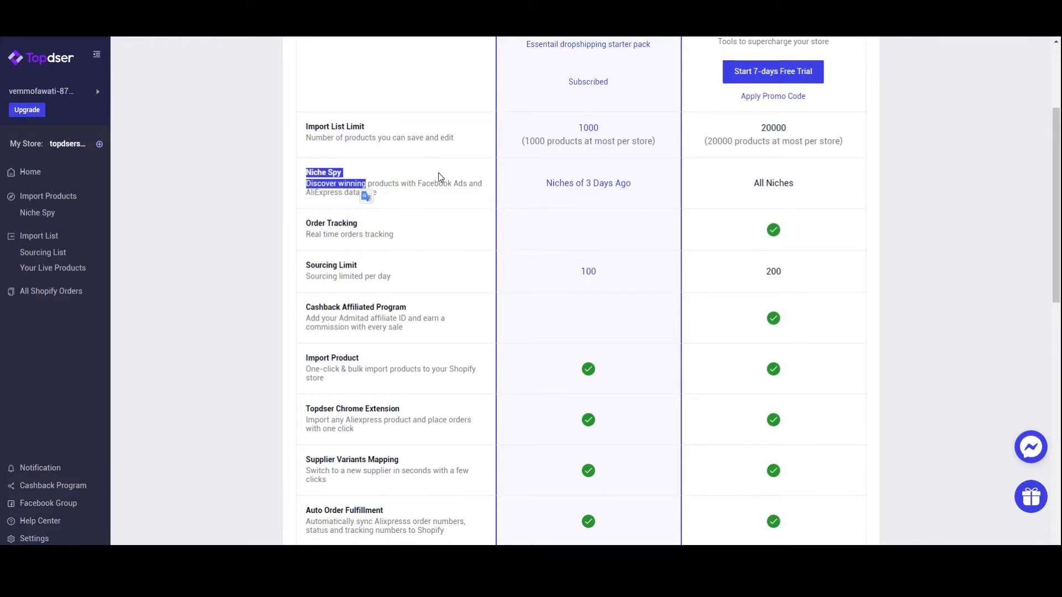
{"action": "left_click", "coordinate": [440, 177]}
{"action": "scroll", "coordinate": [440, 177], "scroll_direction": "down", "scroll_amount": 2}
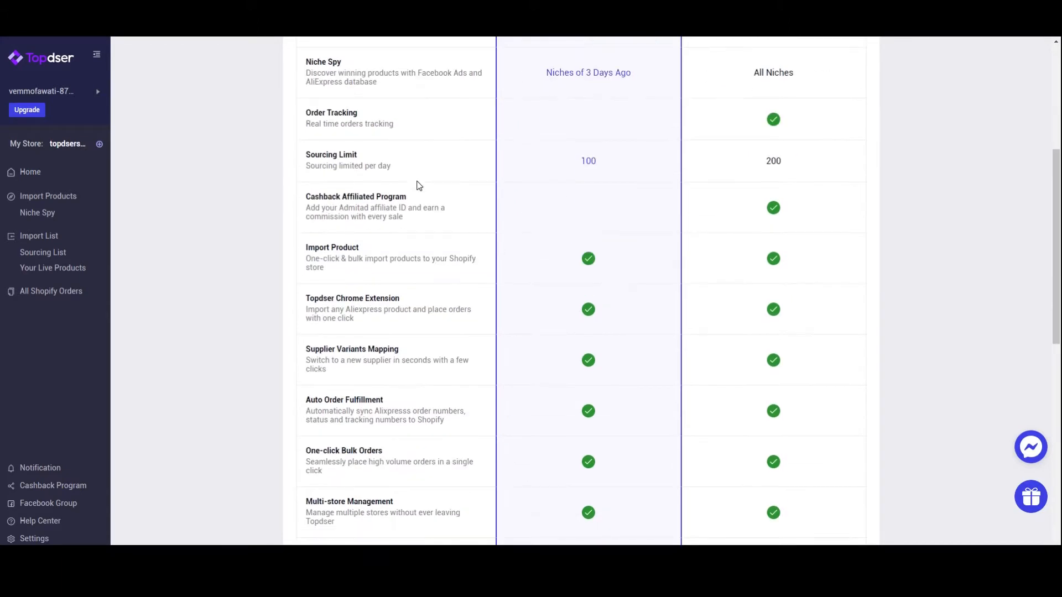
{"action": "left_click_drag", "start_coordinate": [306, 198], "coordinate": [416, 202]}
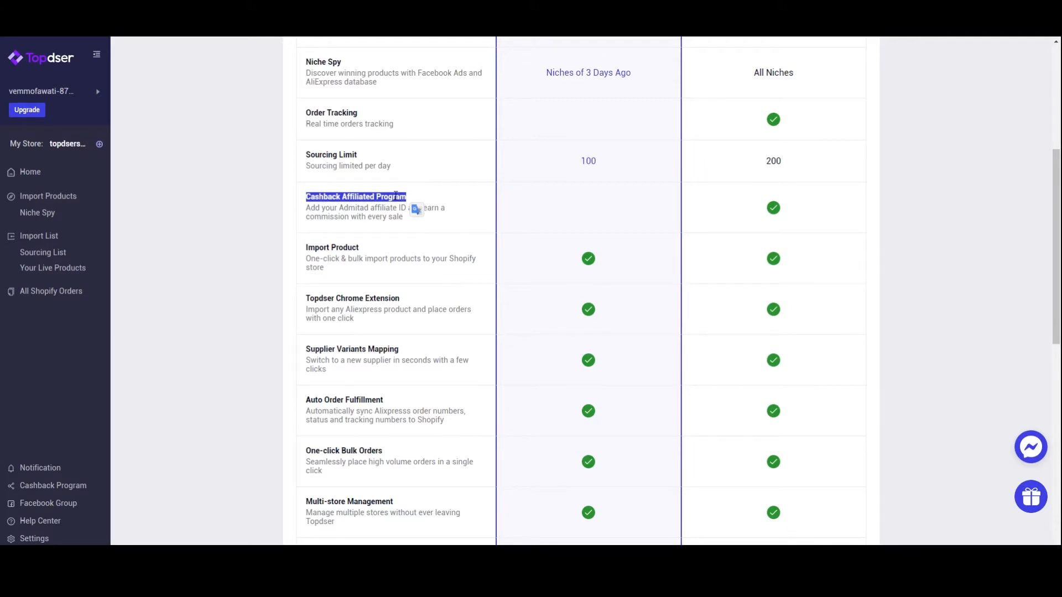
{"action": "left_click", "coordinate": [458, 200]}
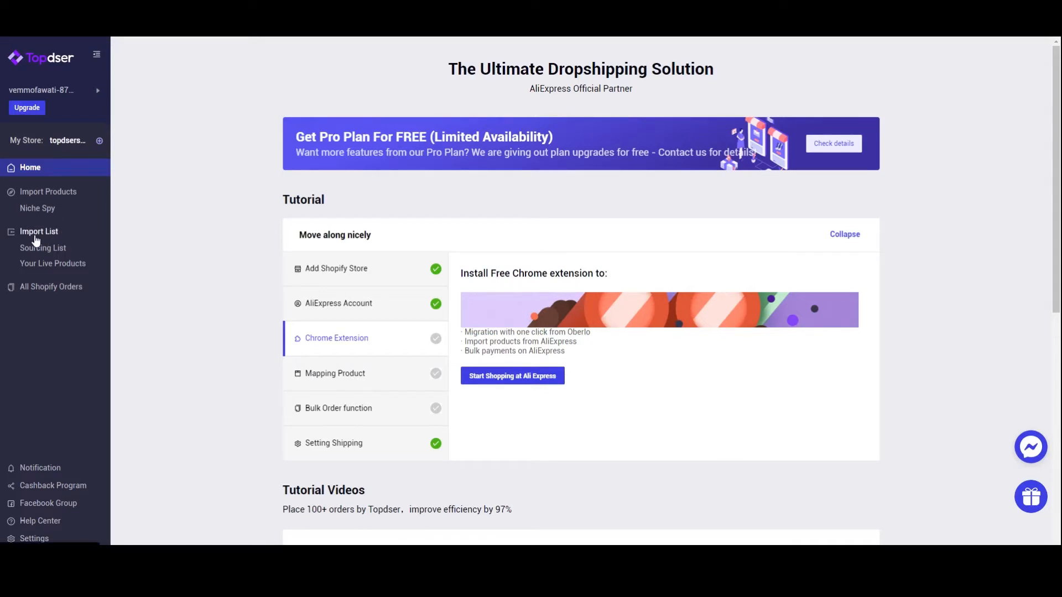
Step: Import a product into the Import List using the copied AliExpress product URL
{"action": "left_click", "coordinate": [36, 232]}
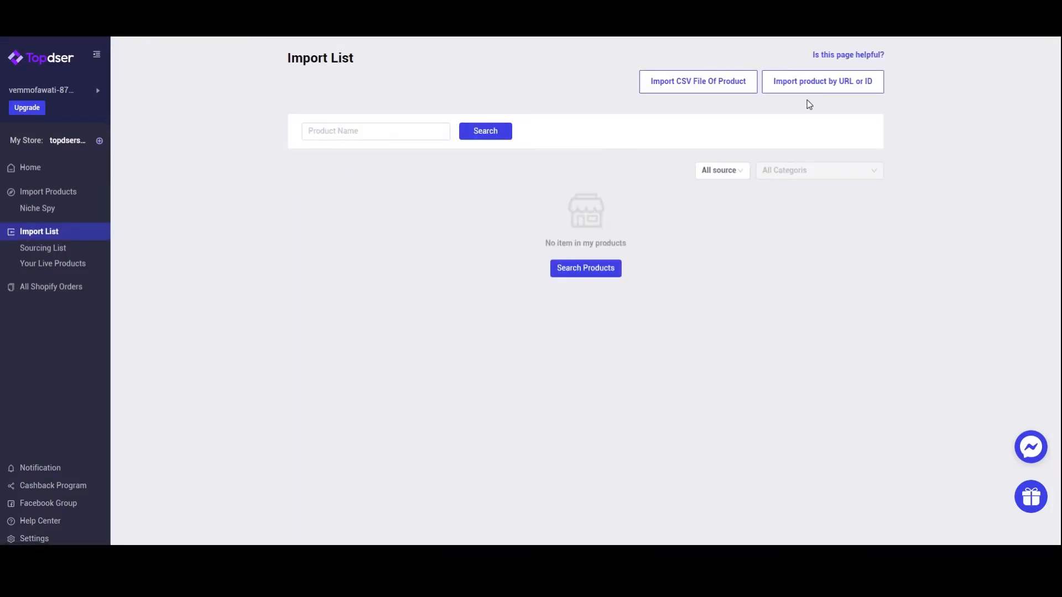
{"action": "left_click", "coordinate": [847, 89]}
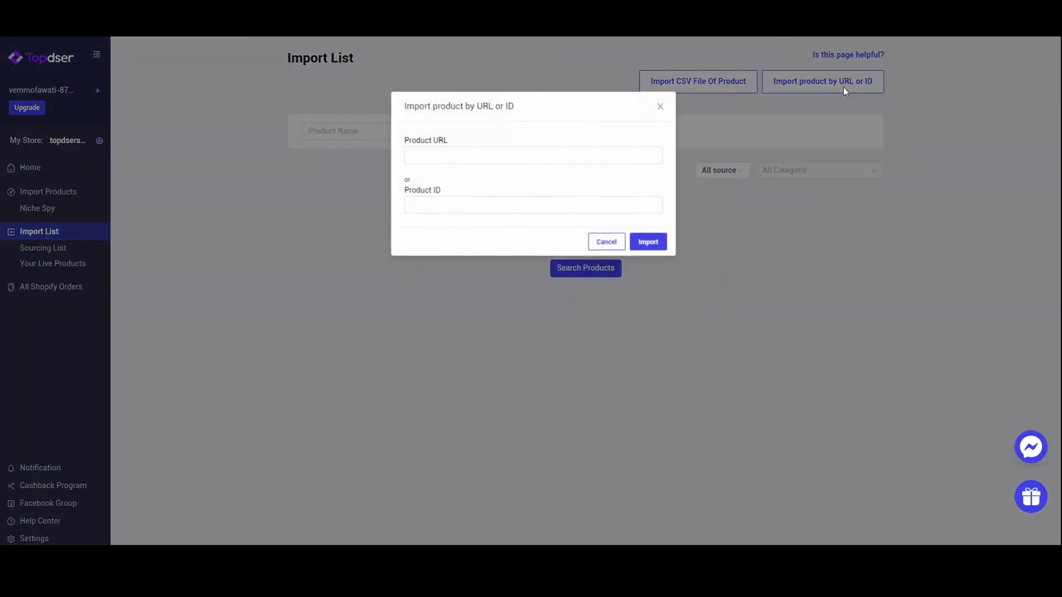
{"action": "left_click", "coordinate": [434, 155]}
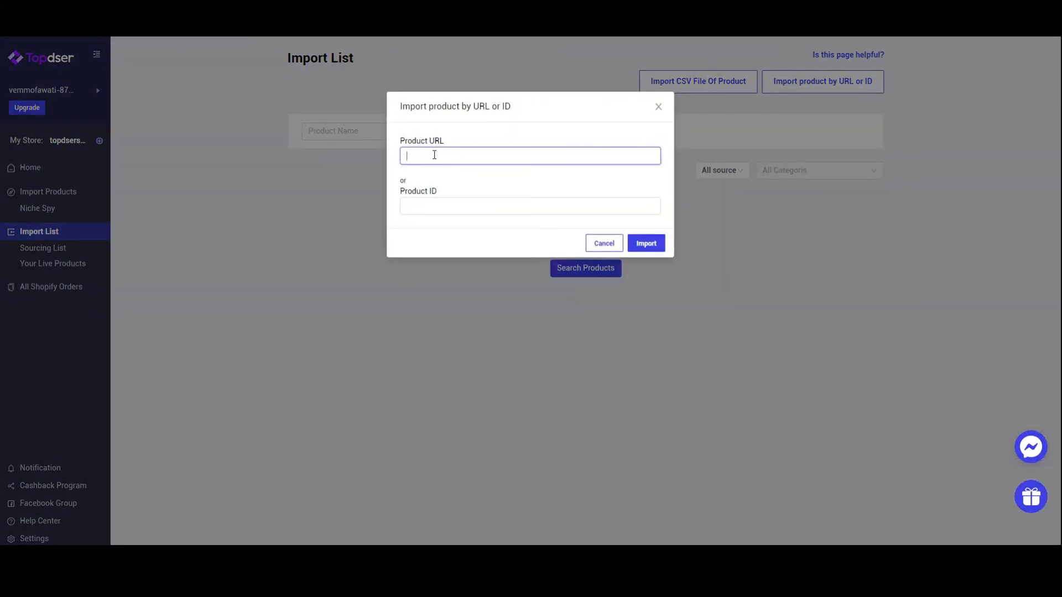
{"action": "key", "text": "ctrl+v"}
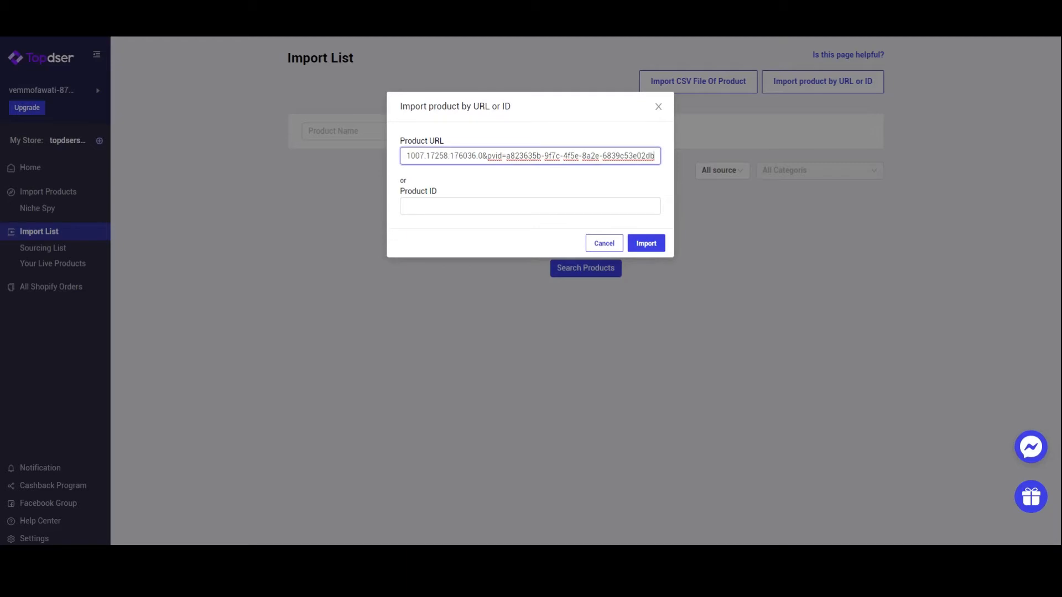
{"action": "left_click", "coordinate": [645, 244]}
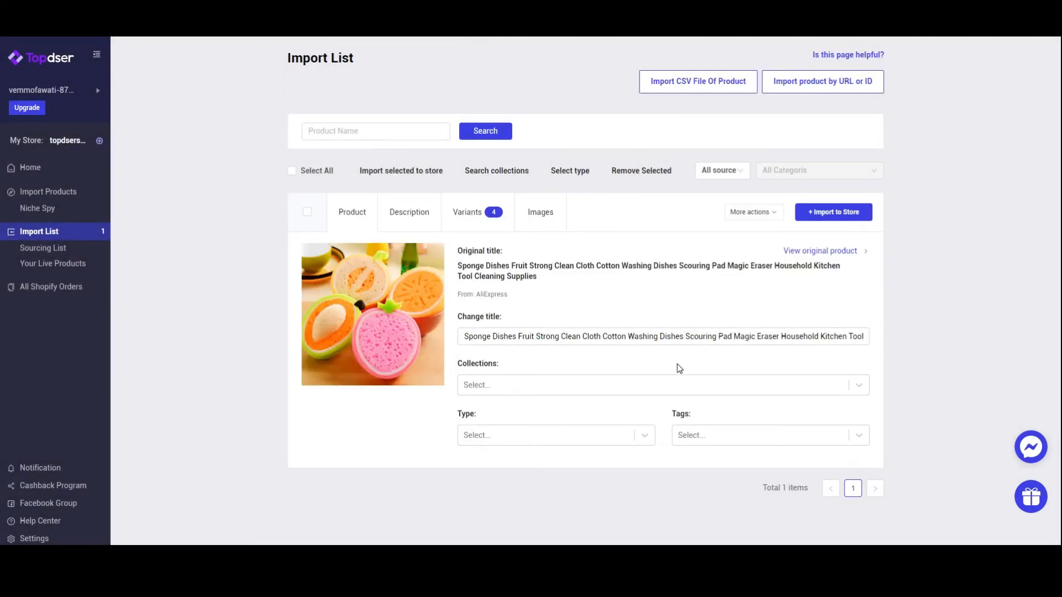
Step: Replace the imported sponge product's title with "Eponge fruit"
{"action": "left_click", "coordinate": [562, 335]}
{"action": "triple_click", "coordinate": [562, 335]}
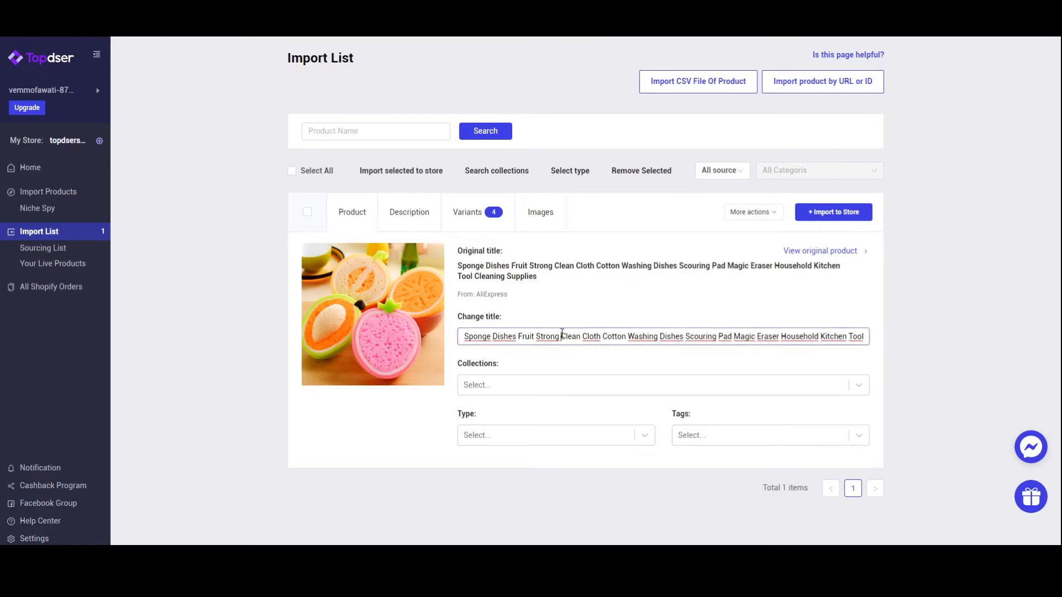
{"action": "key", "text": "BackSpace"}
{"action": "type", "text": "E"}
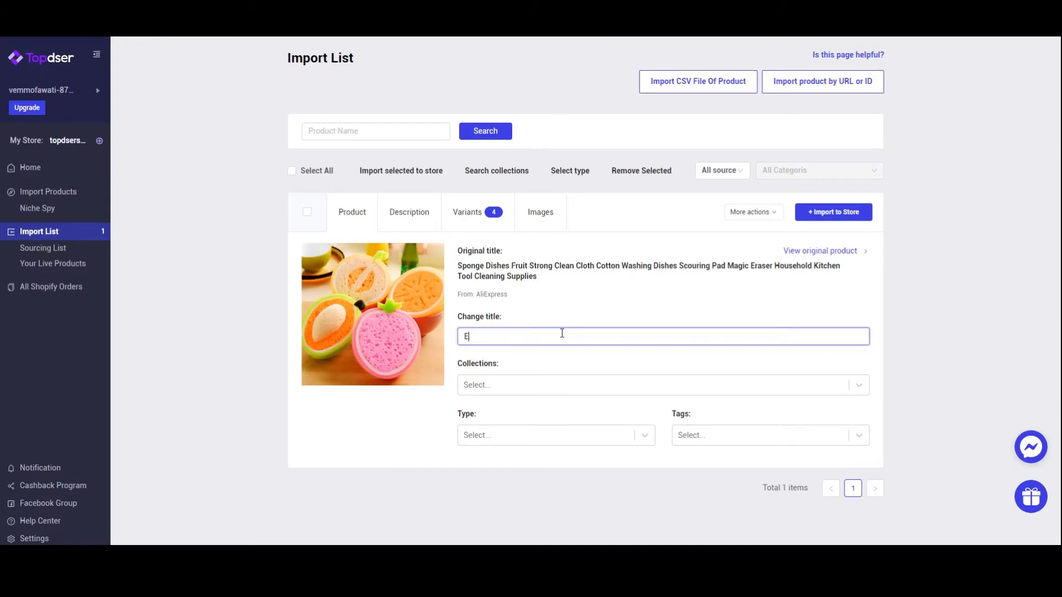
{"action": "type", "text": "ponge fruit"}
Step: Delete all the specification text from the imported product's description
{"action": "left_click", "coordinate": [399, 221]}
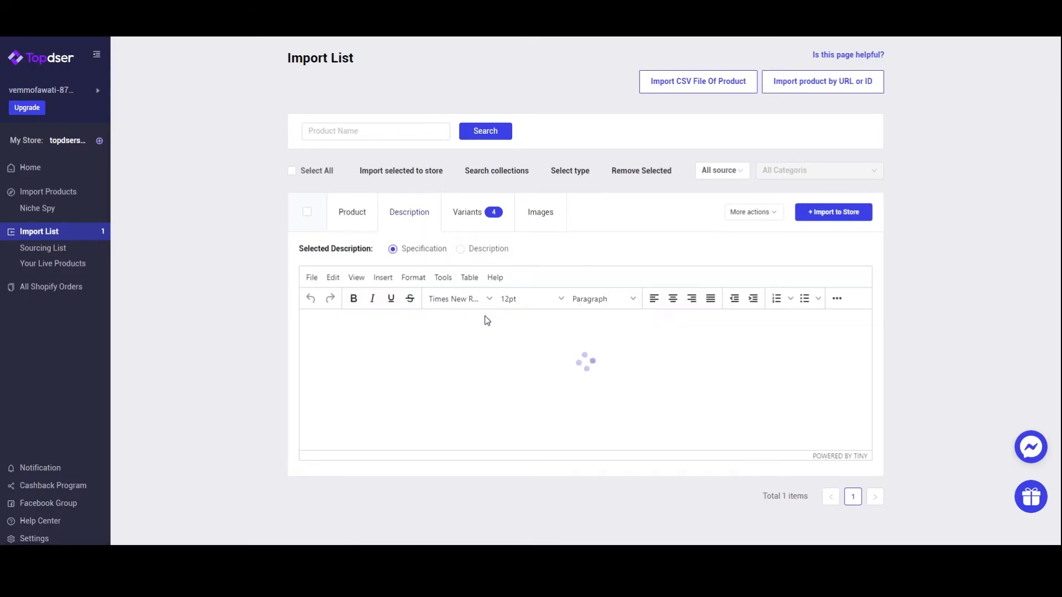
{"action": "triple_click", "coordinate": [413, 429]}
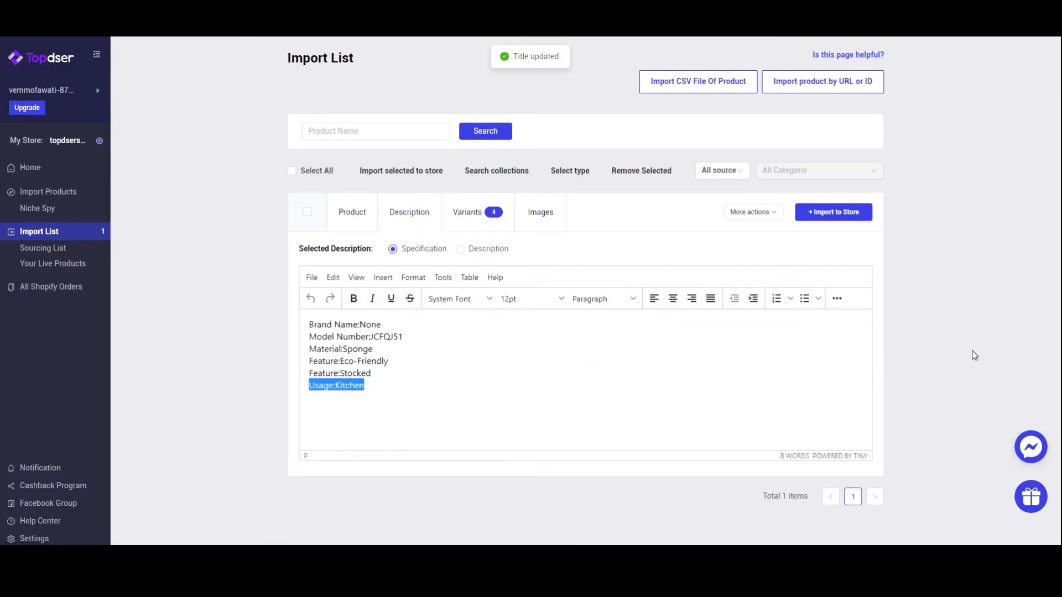
{"action": "left_click", "coordinate": [1059, 316]}
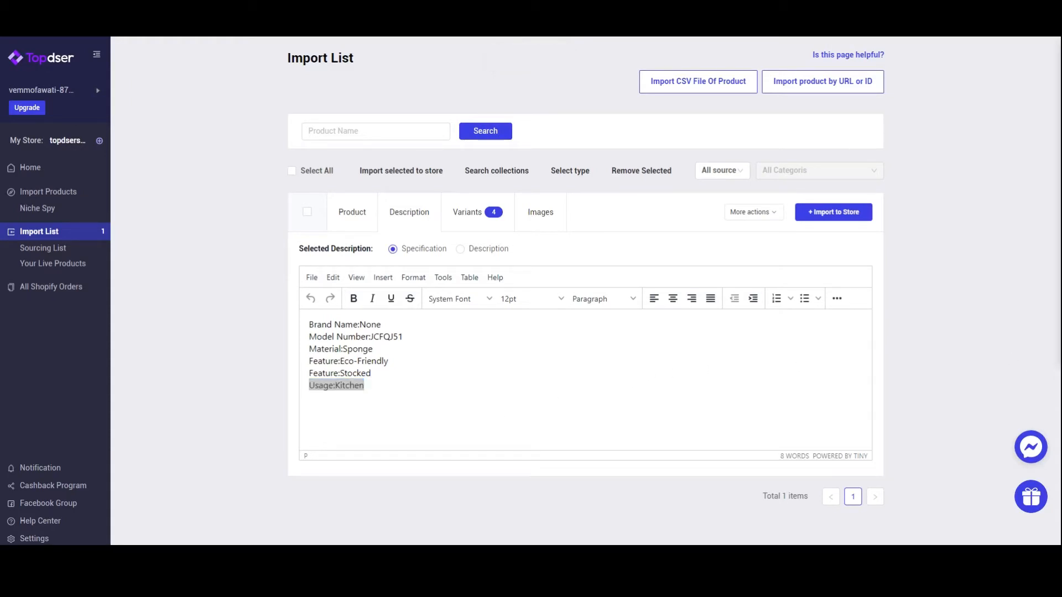
{"action": "triple_click", "coordinate": [381, 406]}
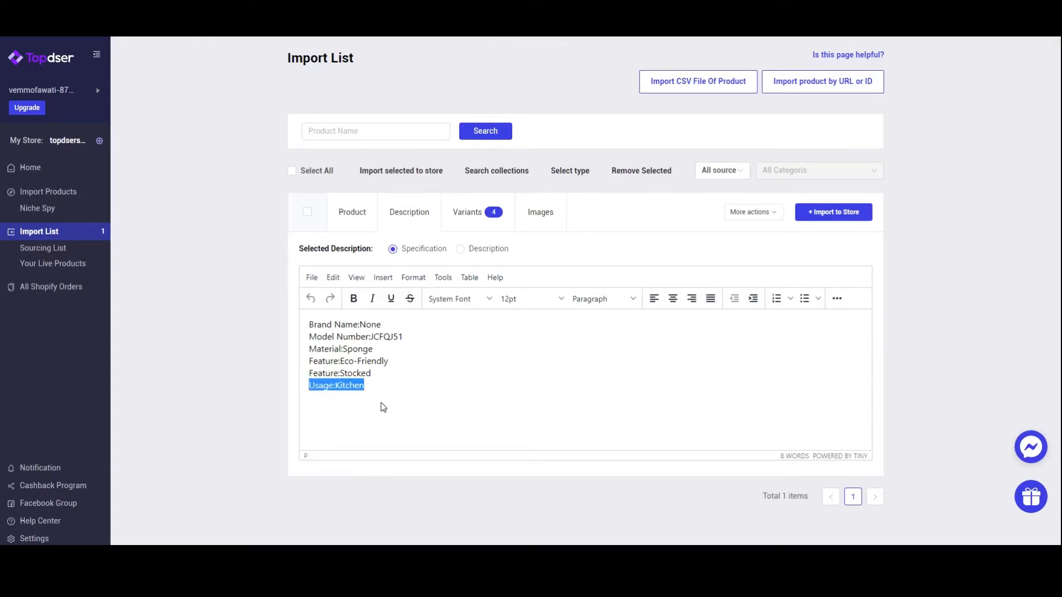
{"action": "key", "text": "BackSpace"}
{"action": "key", "text": "BackSpace"}
{"action": "key", "text": "BackSpace"}
{"action": "key", "text": "BackSpace"}
{"action": "key", "text": "BackSpace"}
{"action": "key", "text": "BackSpace"}
{"action": "key", "text": "BackSpace"}
{"action": "key", "text": "BackSpace"}
{"action": "key", "text": "BackSpace"}
{"action": "key", "text": "BackSpace"}
{"action": "key", "text": "BackSpace"}
{"action": "key", "text": "BackSpace"}
{"action": "key", "text": "BackSpace"}
{"action": "key", "text": "BackSpace"}
{"action": "key", "text": "BackSpace"}
{"action": "key", "text": "BackSpace"}
{"action": "key", "text": "BackSpace"}
{"action": "key", "text": "BackSpace"}
{"action": "key", "text": "BackSpace"}
{"action": "key", "text": "BackSpace"}
{"action": "key", "text": "BackSpace"}
{"action": "key", "text": "BackSpace"}
{"action": "key", "text": "BackSpace"}
{"action": "key", "text": "BackSpace"}
{"action": "key", "text": "BackSpace"}
{"action": "key", "text": "BackSpace"}
{"action": "key", "text": "BackSpace"}
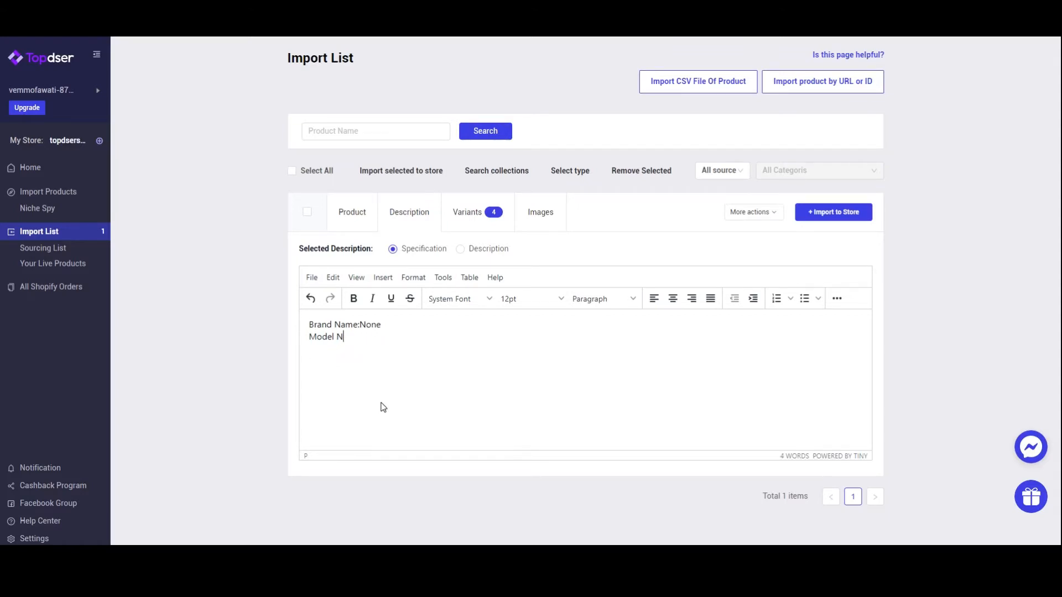
{"action": "key", "text": "ctrl+a"}
{"action": "key", "text": "BackSpace"}
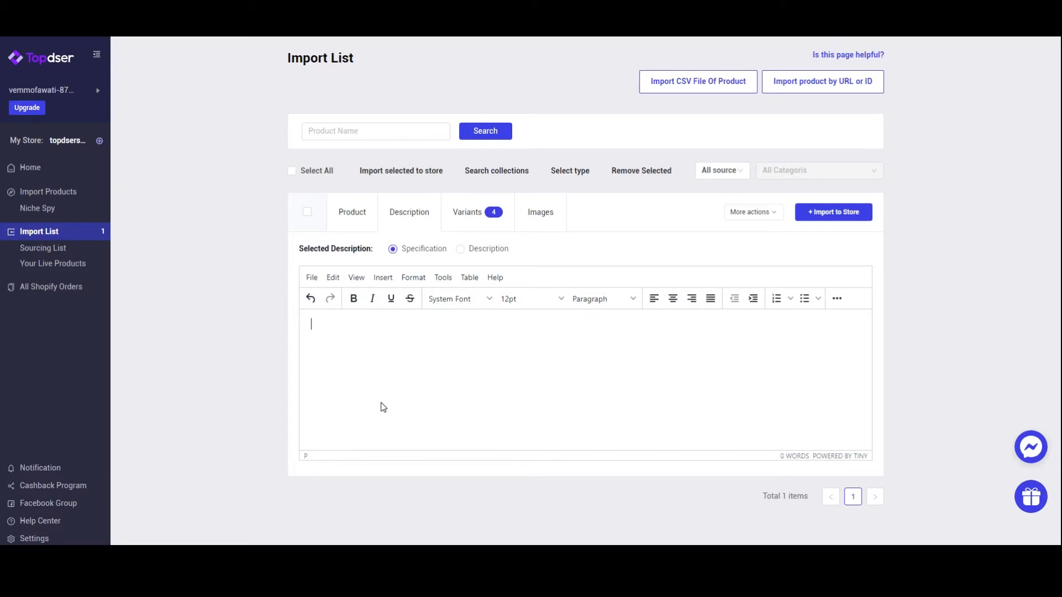
Step: Switch the selected description from Specification to Description and delete its entire content
{"action": "left_click", "coordinate": [460, 249]}
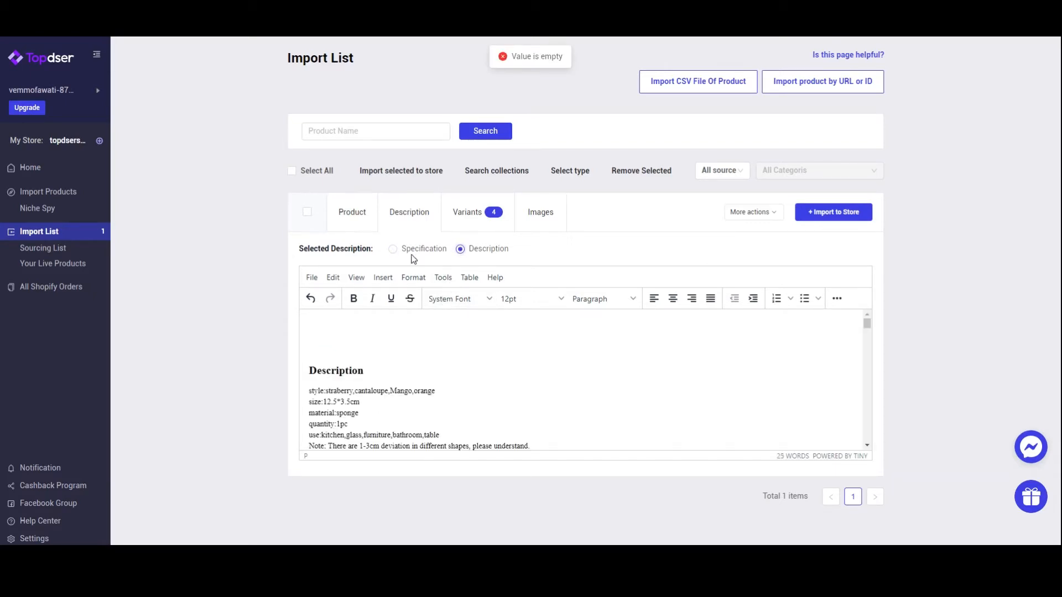
{"action": "left_click", "coordinate": [400, 360]}
{"action": "key", "text": "ctrl+a"}
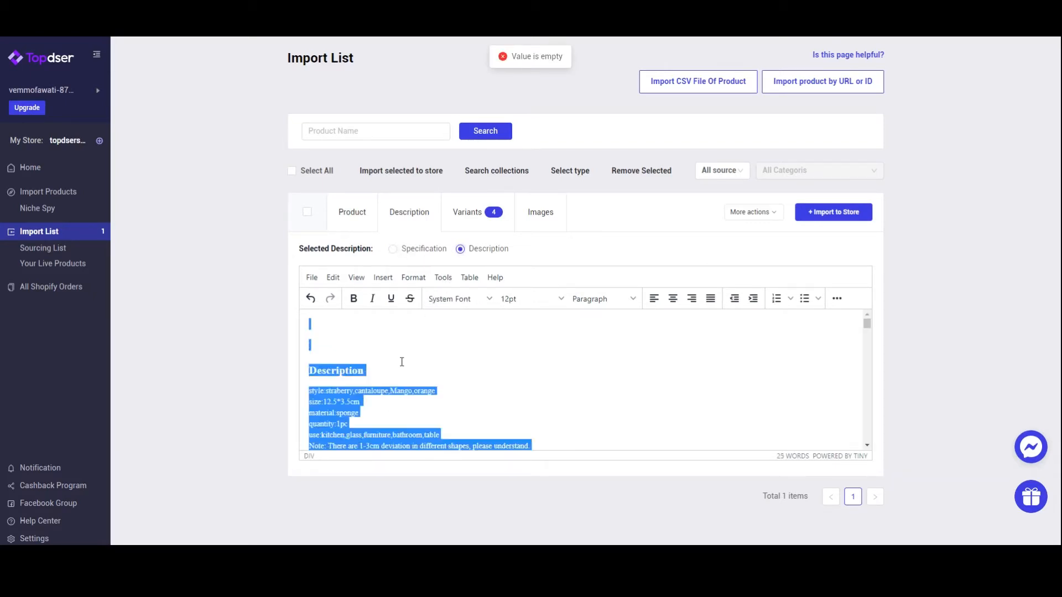
{"action": "key", "text": "BackSpace"}
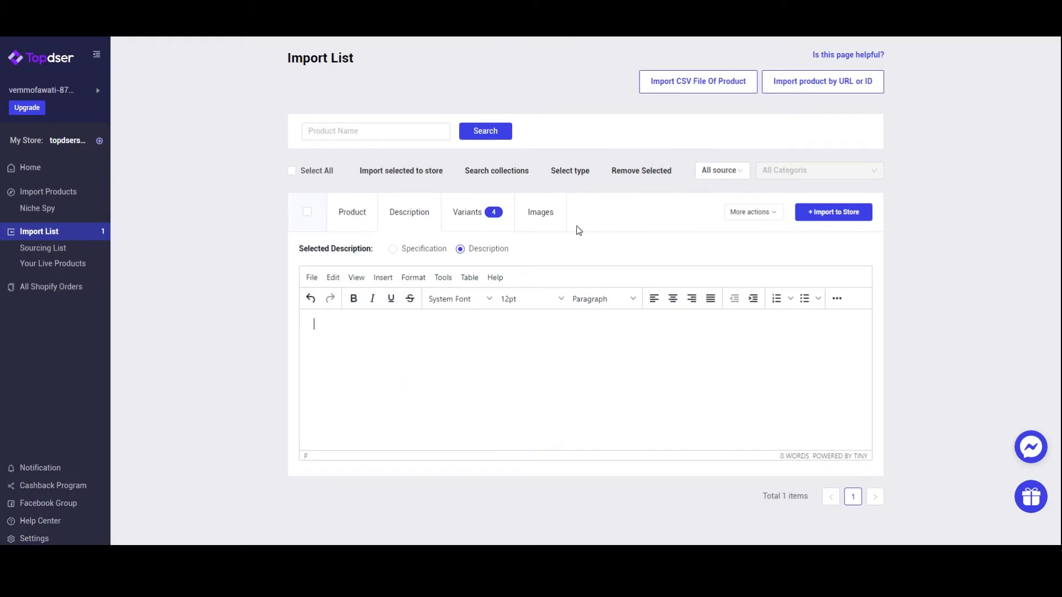
Step: Review the product's variants with their SKU, profit and weight, and look over the product images
{"action": "left_click", "coordinate": [474, 217]}
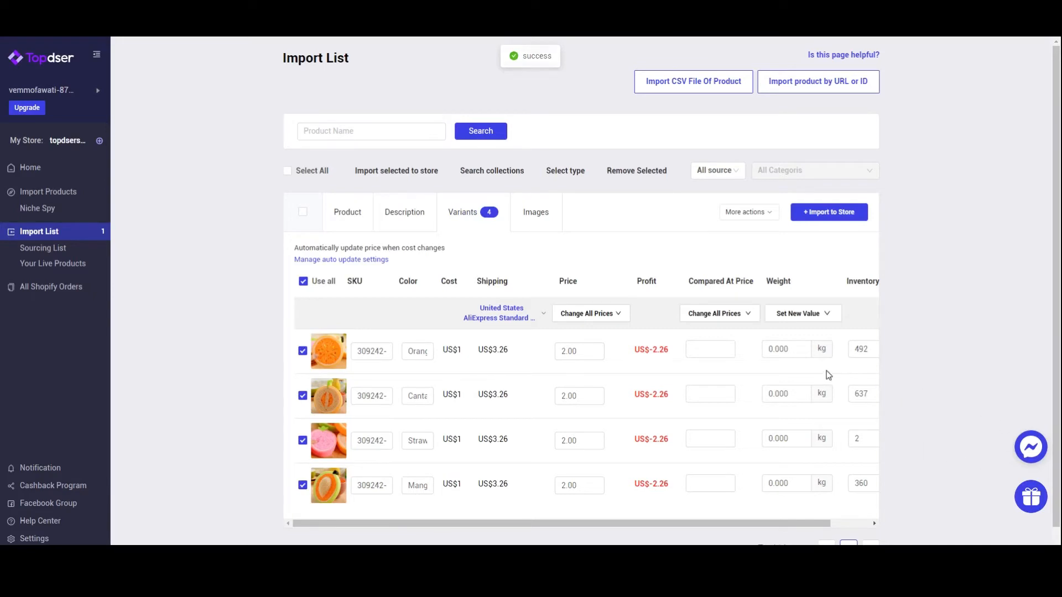
{"action": "left_click", "coordinate": [356, 484]}
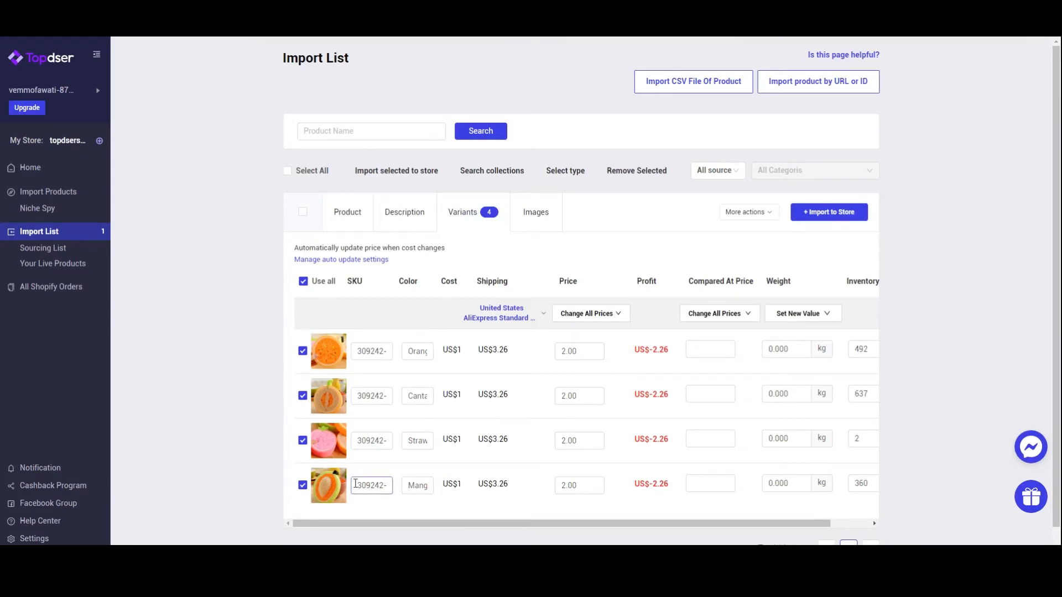
{"action": "left_click", "coordinate": [775, 350]}
{"action": "left_click_drag", "start_coordinate": [640, 347], "coordinate": [656, 497]}
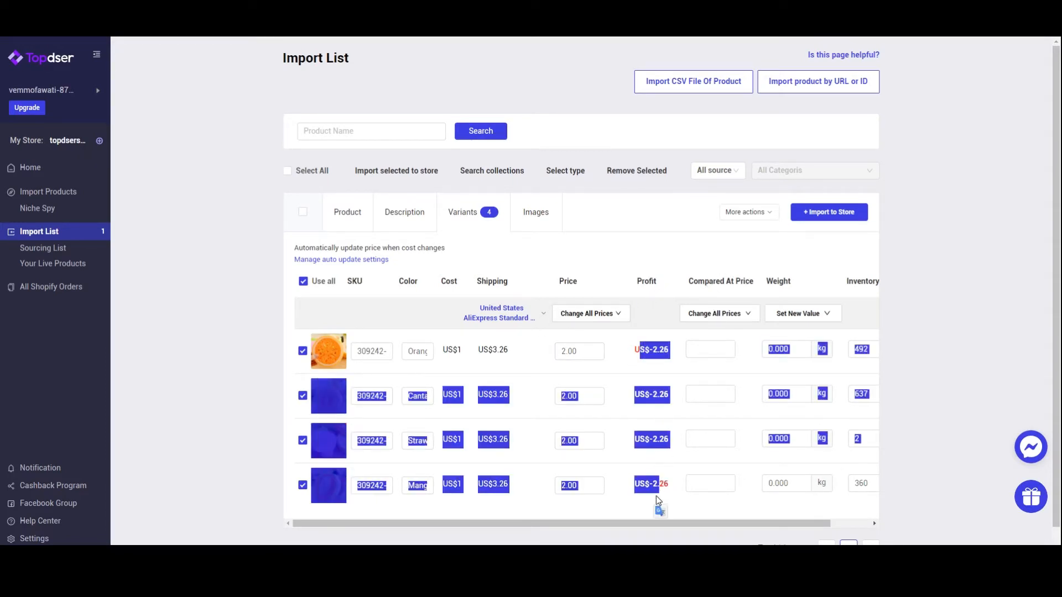
{"action": "left_click", "coordinate": [656, 496]}
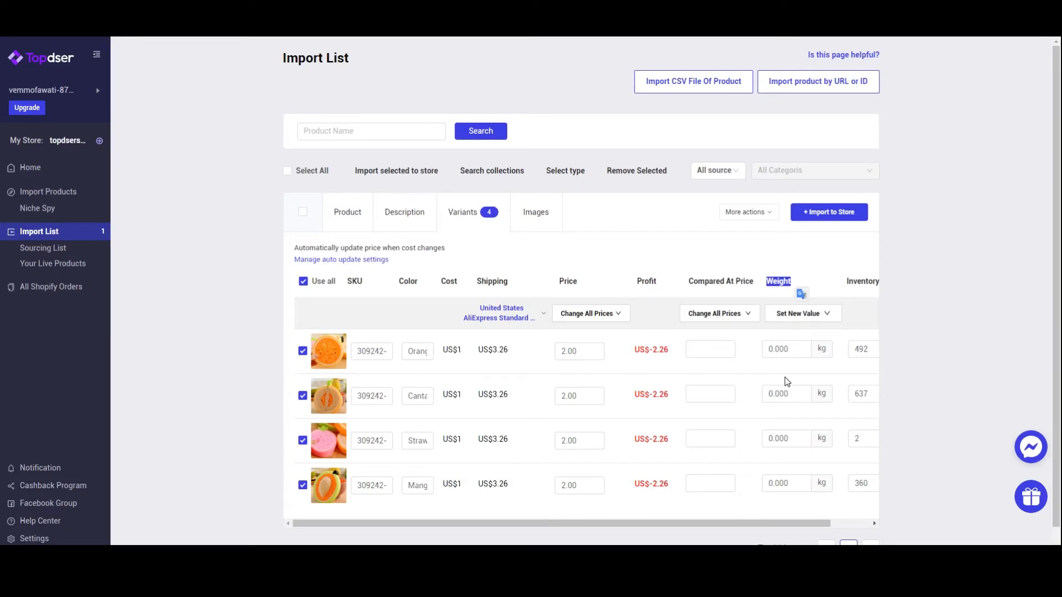
{"action": "left_click", "coordinate": [547, 223]}
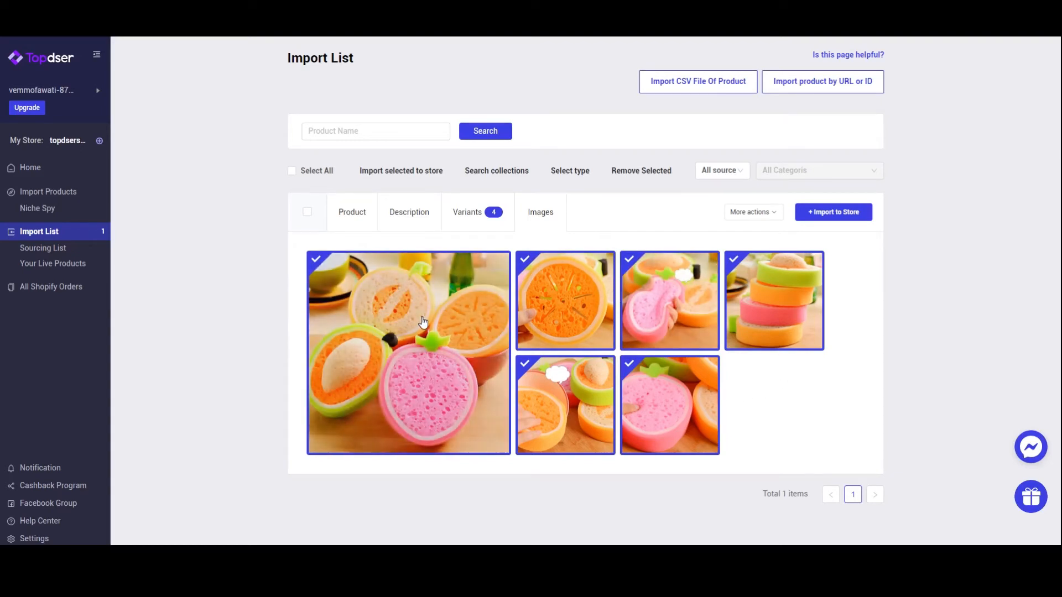
{"action": "mouse_move", "coordinate": [423, 322]}
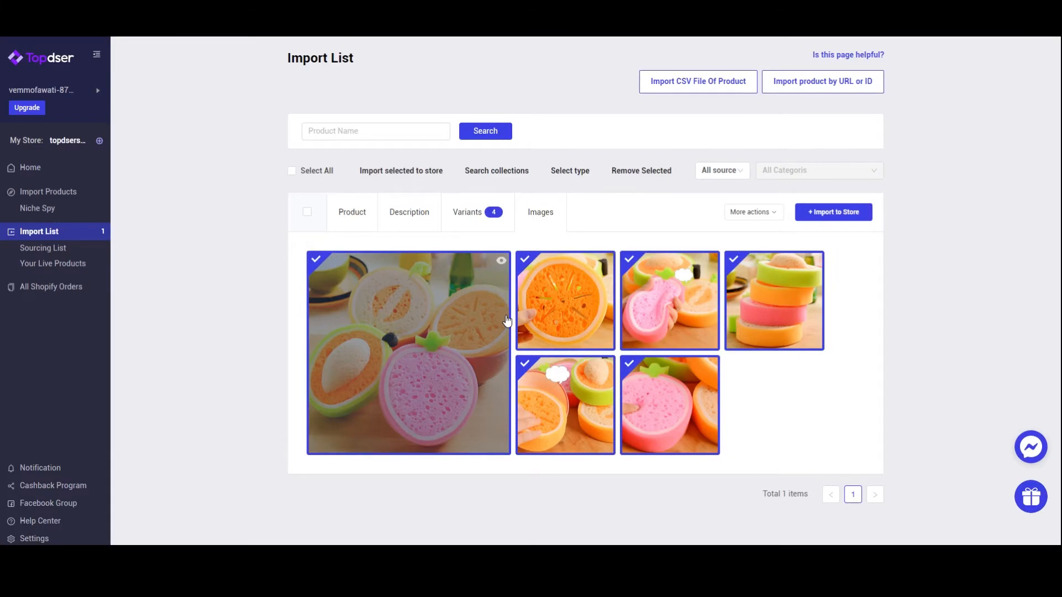
Step: View the Sourcing List and Your Live Products pages, and open All Shopify Orders
{"action": "left_click", "coordinate": [43, 249]}
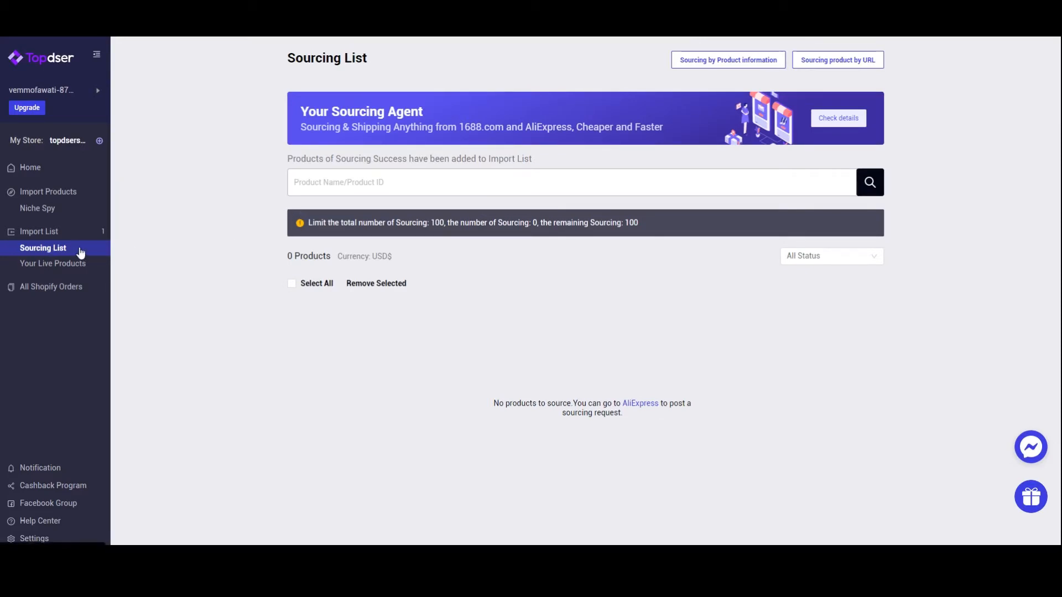
{"action": "left_click", "coordinate": [24, 265]}
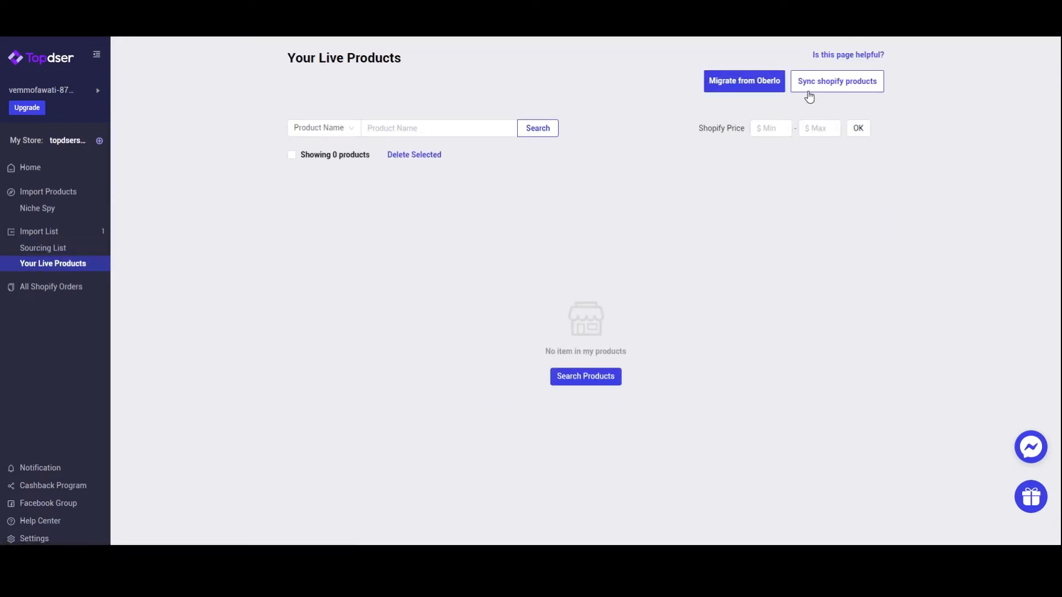
{"action": "mouse_move", "coordinate": [735, 84]}
{"action": "left_click", "coordinate": [80, 288]}
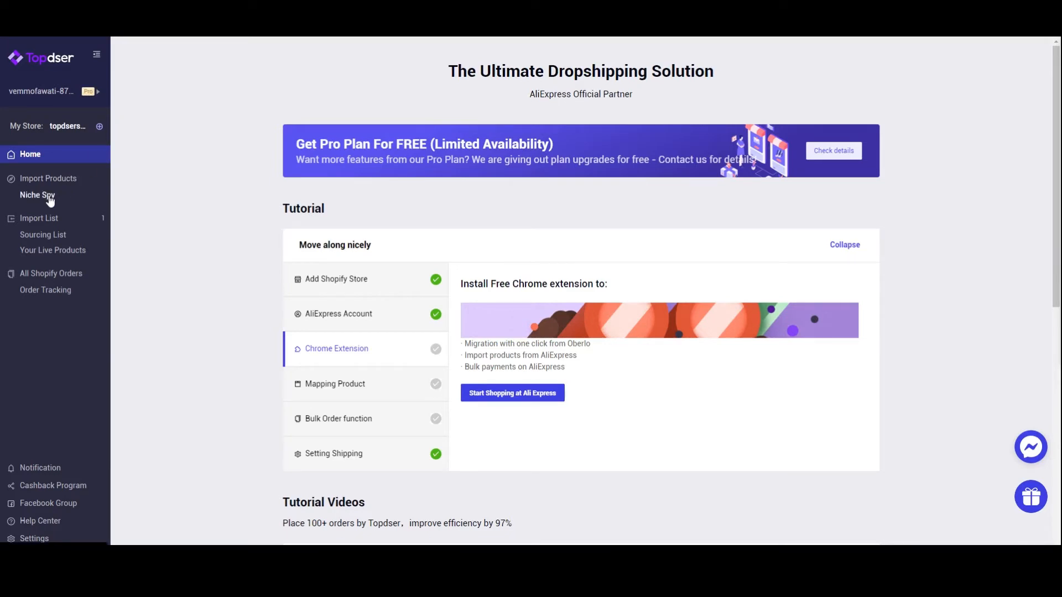
Step: Browse the Niche Spy products, comparing profits, orders and engagement, and open the details of the Antimicrobial hand tool
{"action": "left_click", "coordinate": [49, 198]}
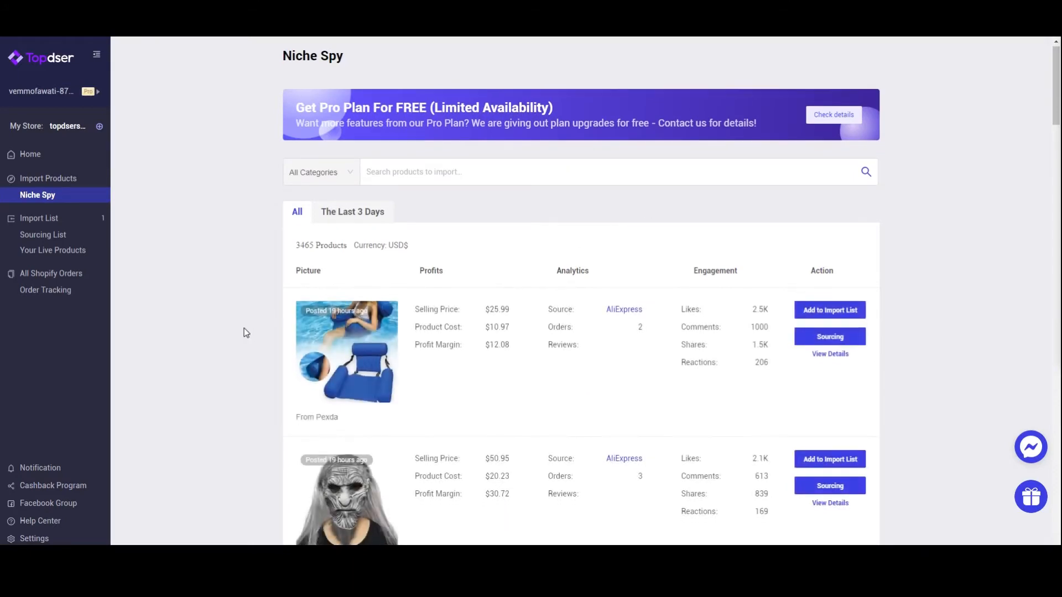
{"action": "scroll", "coordinate": [246, 332], "scroll_direction": "down", "scroll_amount": 7}
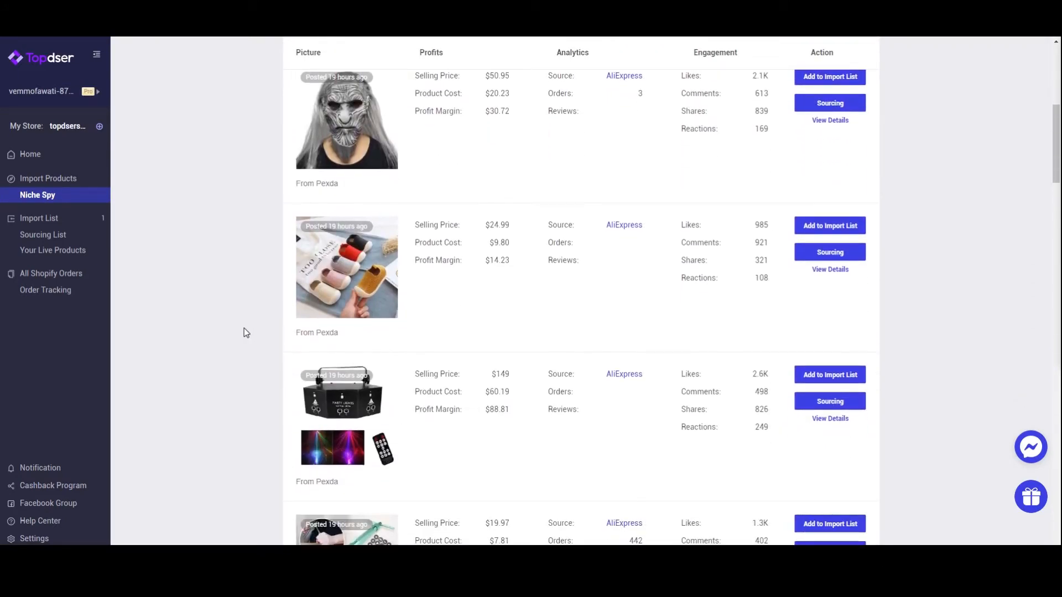
{"action": "scroll", "coordinate": [246, 332], "scroll_direction": "down", "scroll_amount": 6}
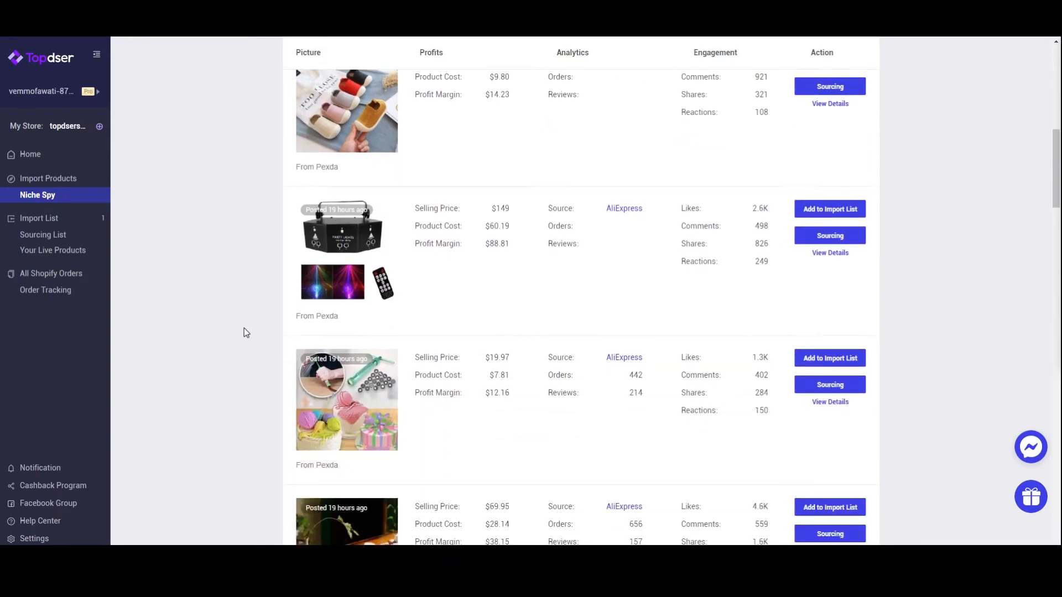
{"action": "scroll", "coordinate": [522, 285], "scroll_direction": "down", "scroll_amount": 2}
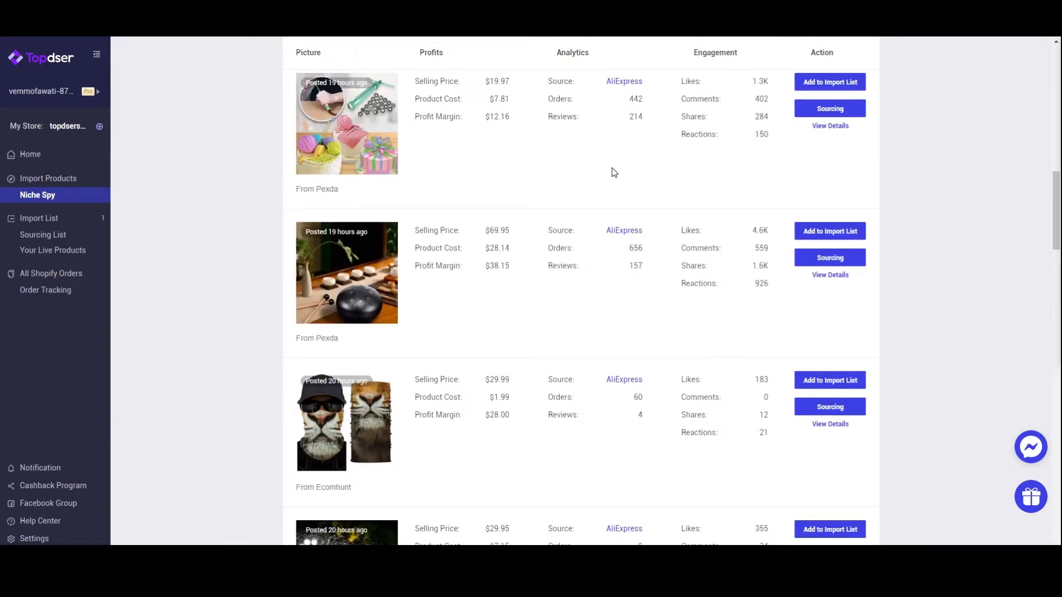
{"action": "scroll", "coordinate": [614, 221], "scroll_direction": "down", "scroll_amount": 1}
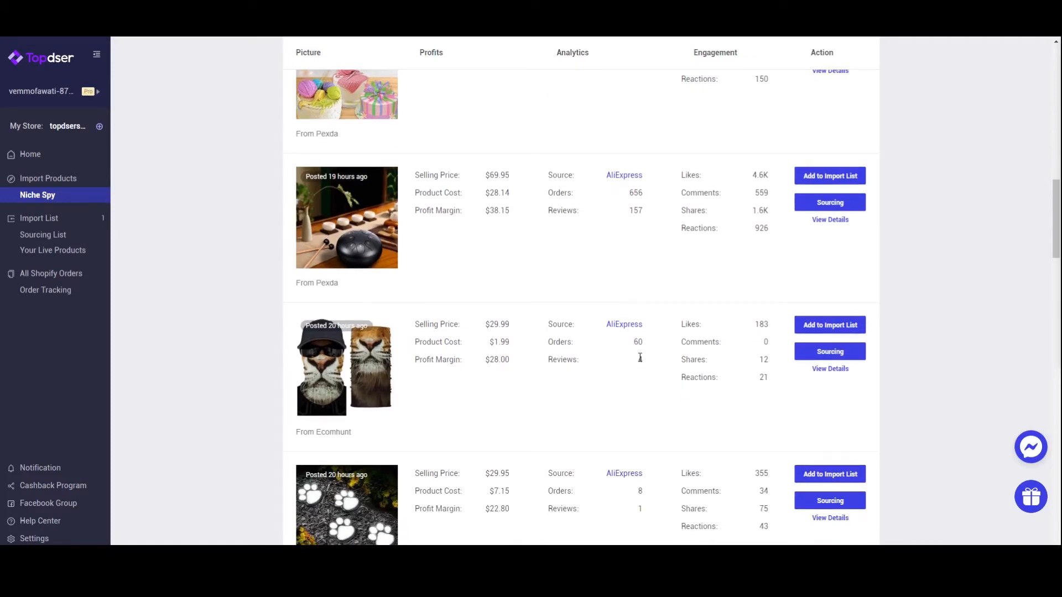
{"action": "scroll", "coordinate": [640, 358], "scroll_direction": "down", "scroll_amount": 1}
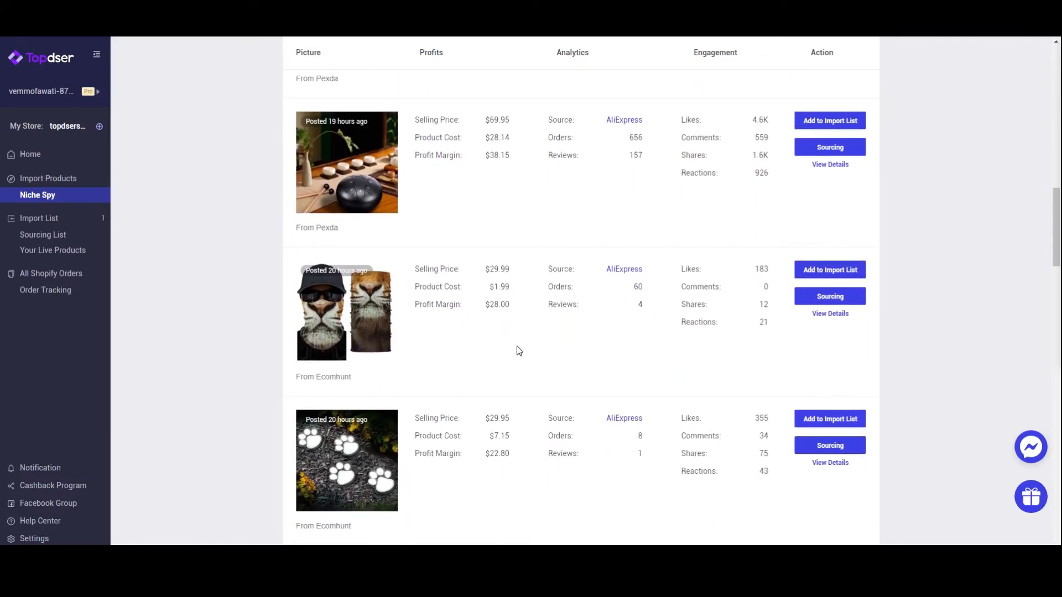
{"action": "scroll", "coordinate": [517, 351], "scroll_direction": "down", "scroll_amount": 20}
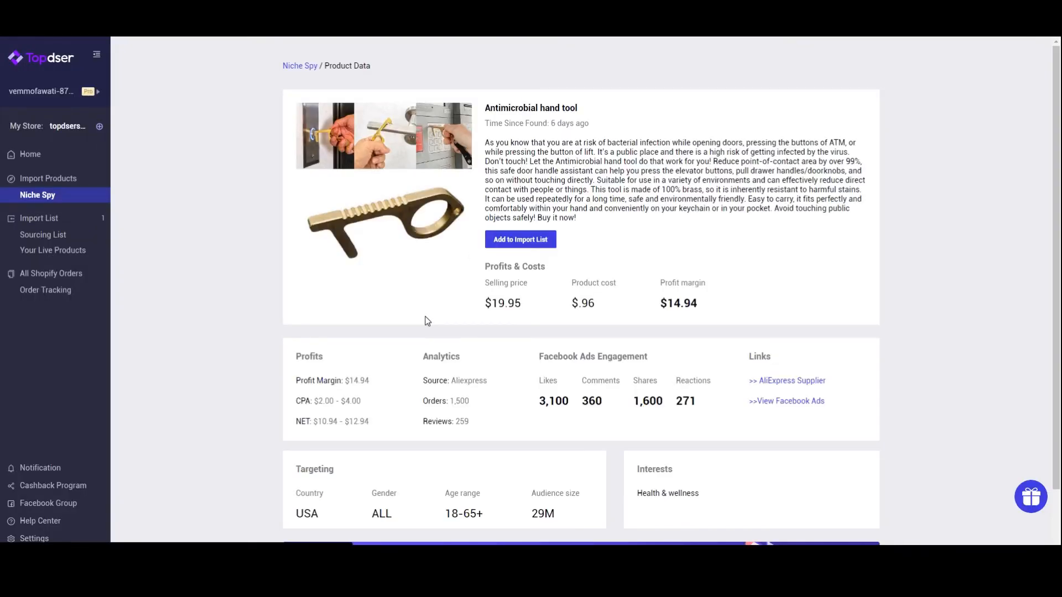
Step: Examine the Antimicrobial hand tool's Facebook ad with its reactions and comments, and return to the profit and targeting data
{"action": "scroll", "coordinate": [428, 321], "scroll_direction": "down", "scroll_amount": 1}
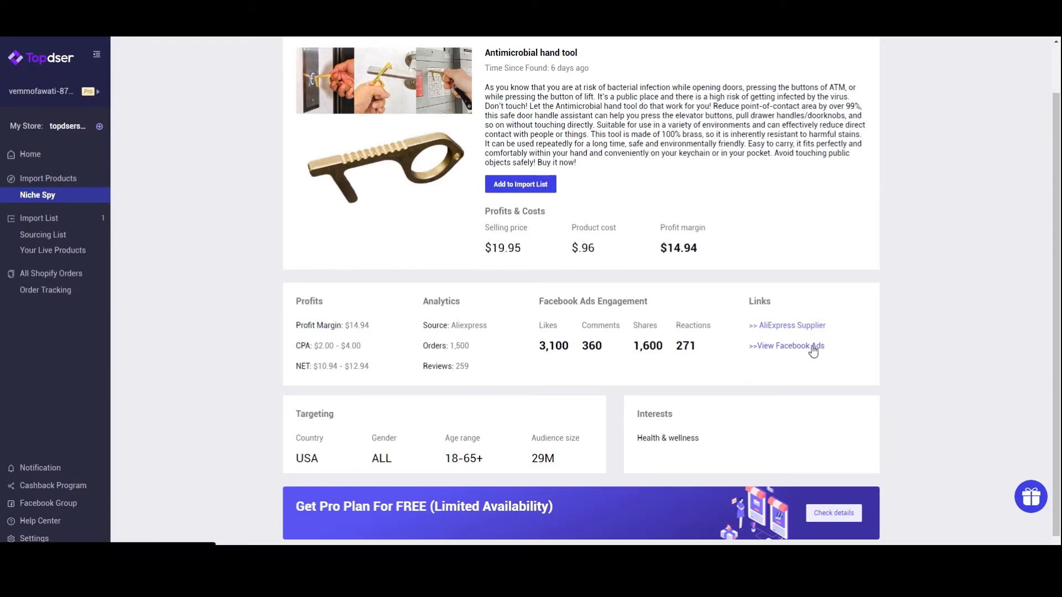
{"action": "left_click", "coordinate": [785, 353]}
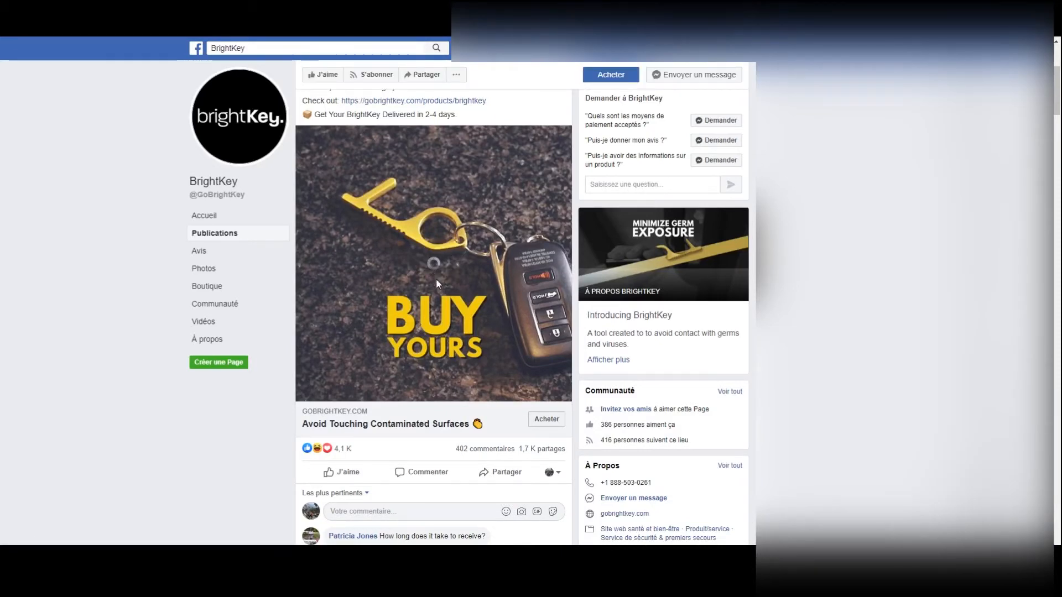
{"action": "left_click", "coordinate": [436, 277]}
{"action": "scroll", "coordinate": [403, 300], "scroll_direction": "down", "scroll_amount": 2}
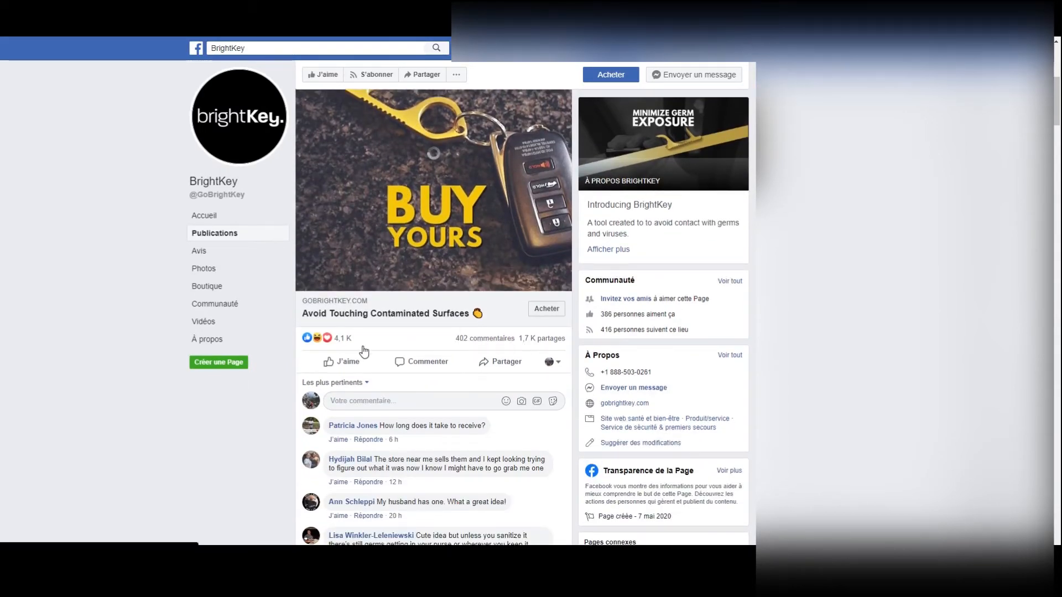
{"action": "scroll", "coordinate": [348, 343], "scroll_direction": "down", "scroll_amount": 1}
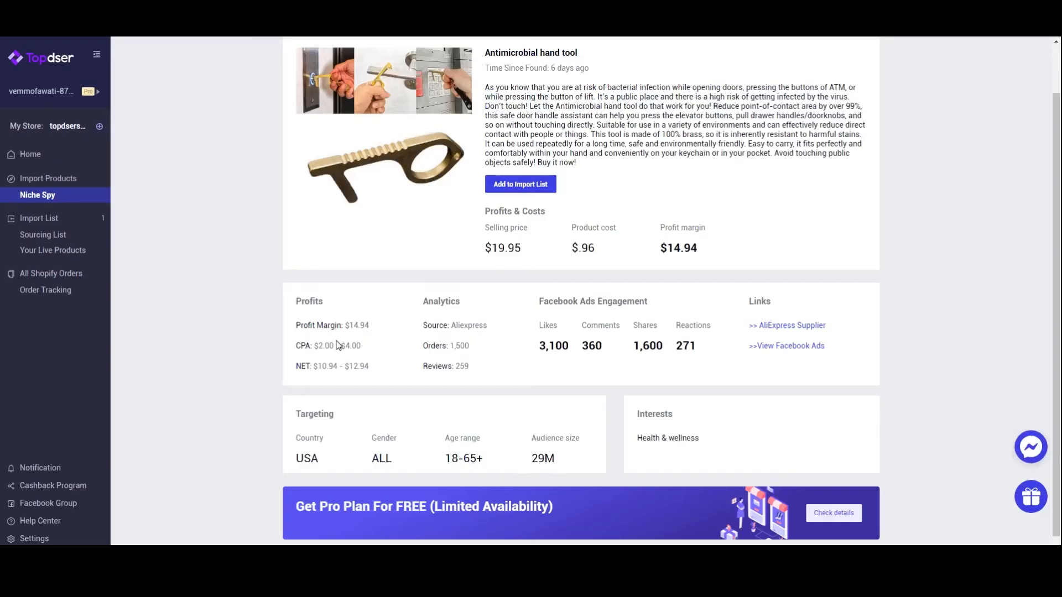
{"action": "scroll", "coordinate": [339, 346], "scroll_direction": "up", "scroll_amount": 1}
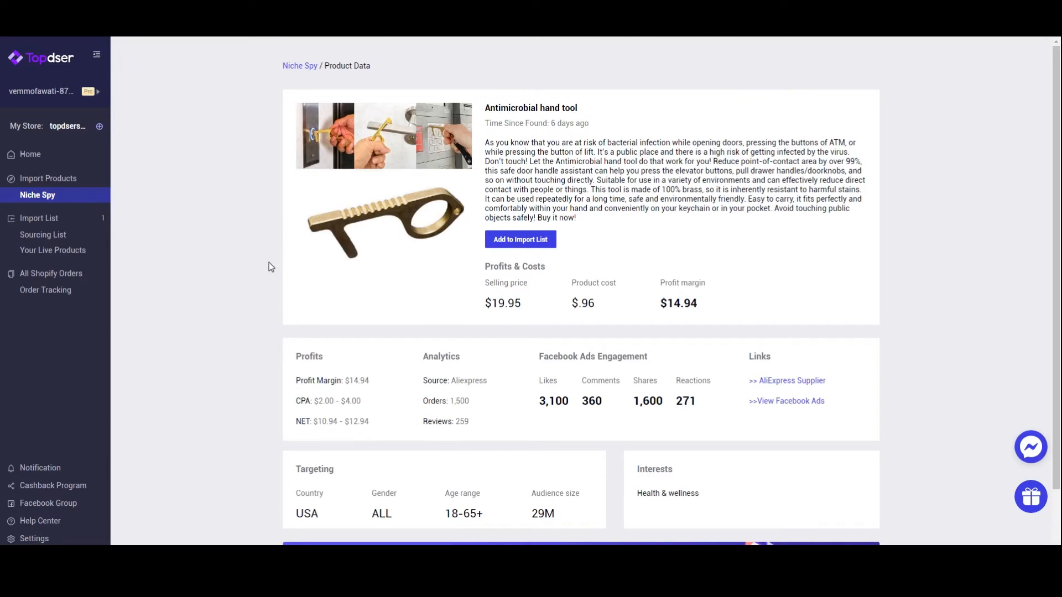
Step: View the Order Tracking, Import List and Your Live Products pages, and return to the Home tutorial on Mapping Product
{"action": "left_click", "coordinate": [41, 293]}
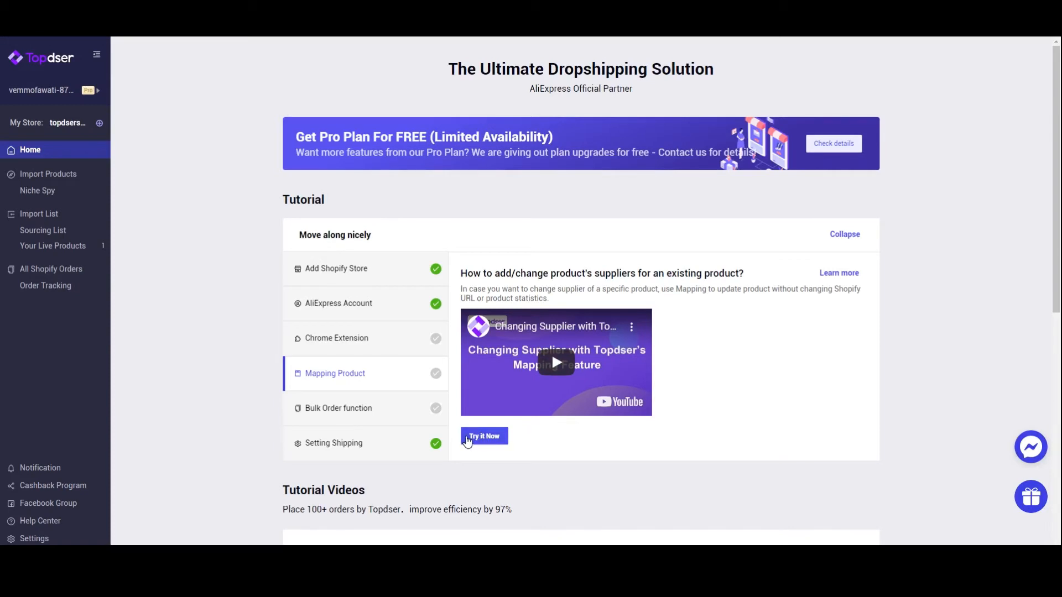
{"action": "left_click", "coordinate": [474, 437]}
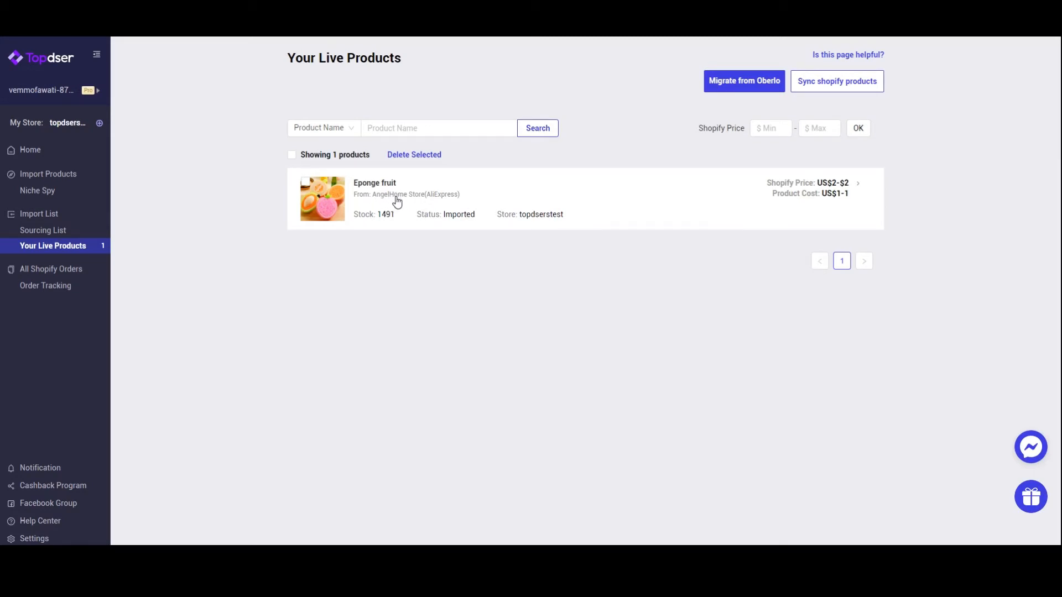
{"action": "left_click", "coordinate": [63, 216]}
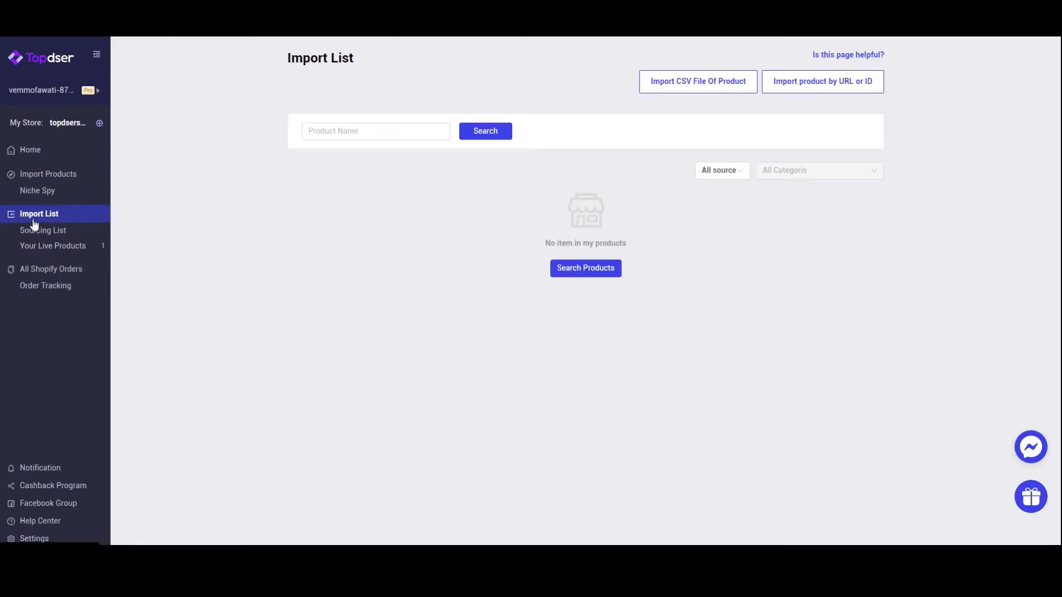
{"action": "left_click", "coordinate": [73, 246]}
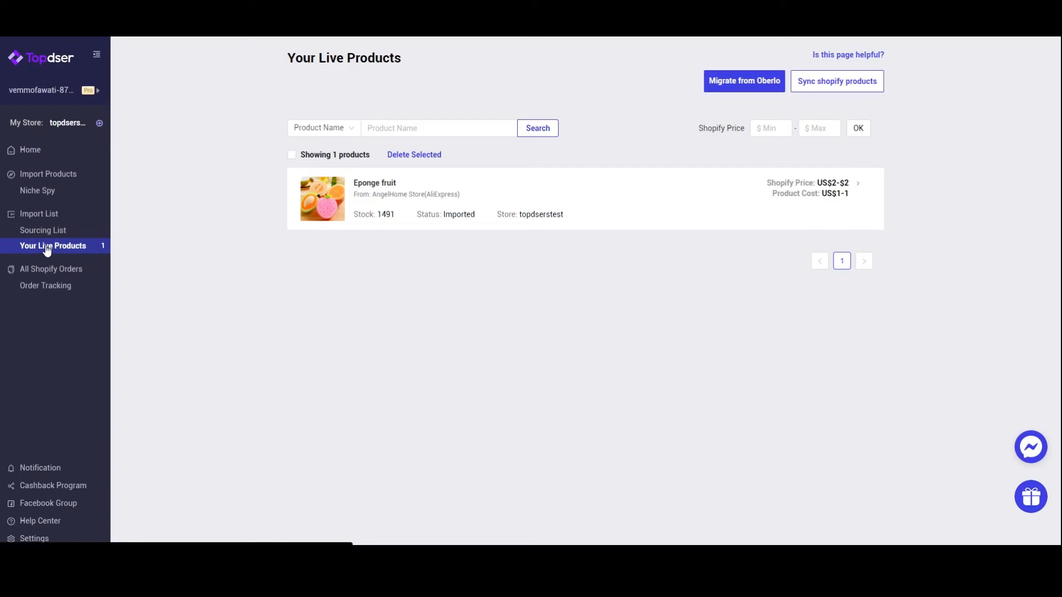
{"action": "left_click", "coordinate": [51, 154]}
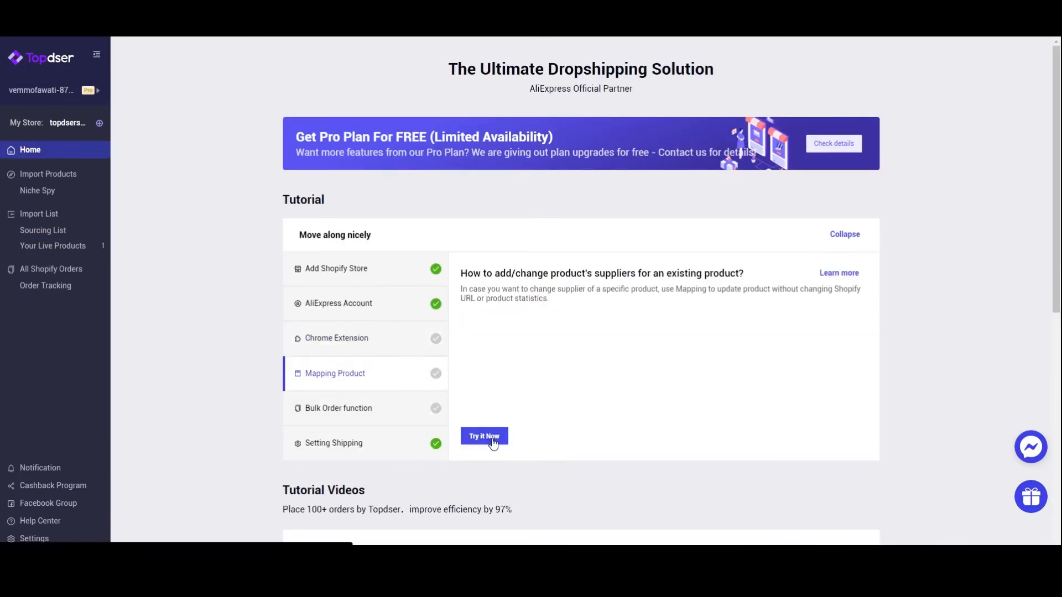
Step: Open supplier mapping for the live product Eponge fruit and set the Sponge Dishes Fruit item as its default product
{"action": "left_click", "coordinate": [470, 437]}
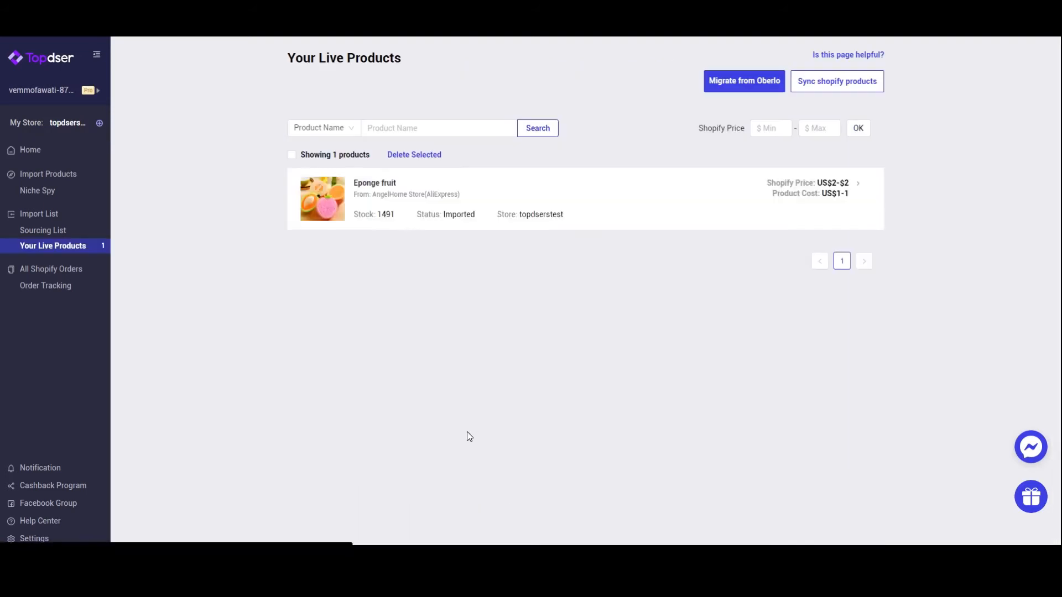
{"action": "left_click", "coordinate": [635, 191]}
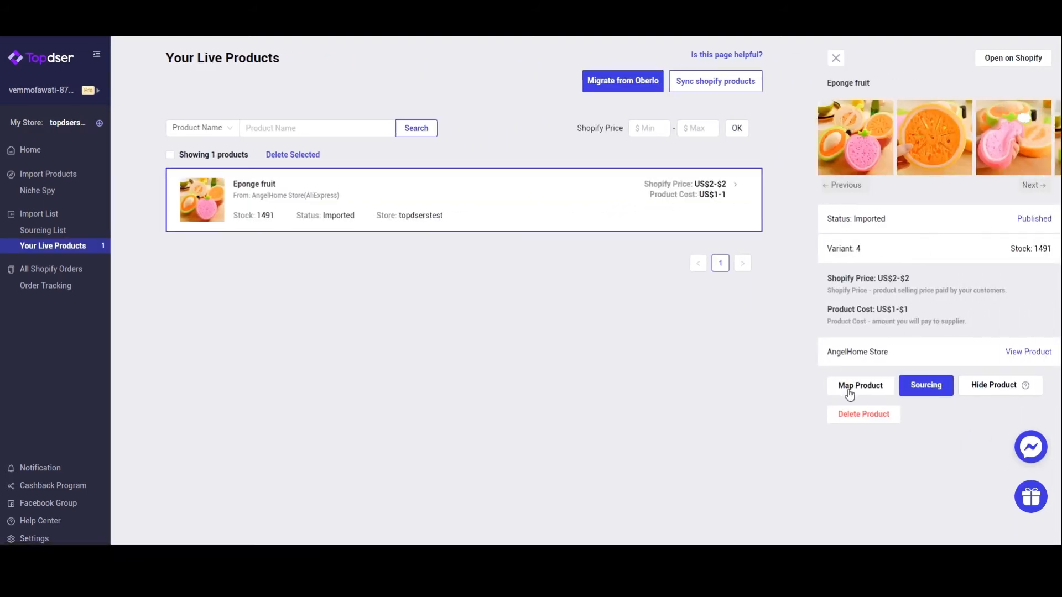
{"action": "left_click", "coordinate": [869, 387]}
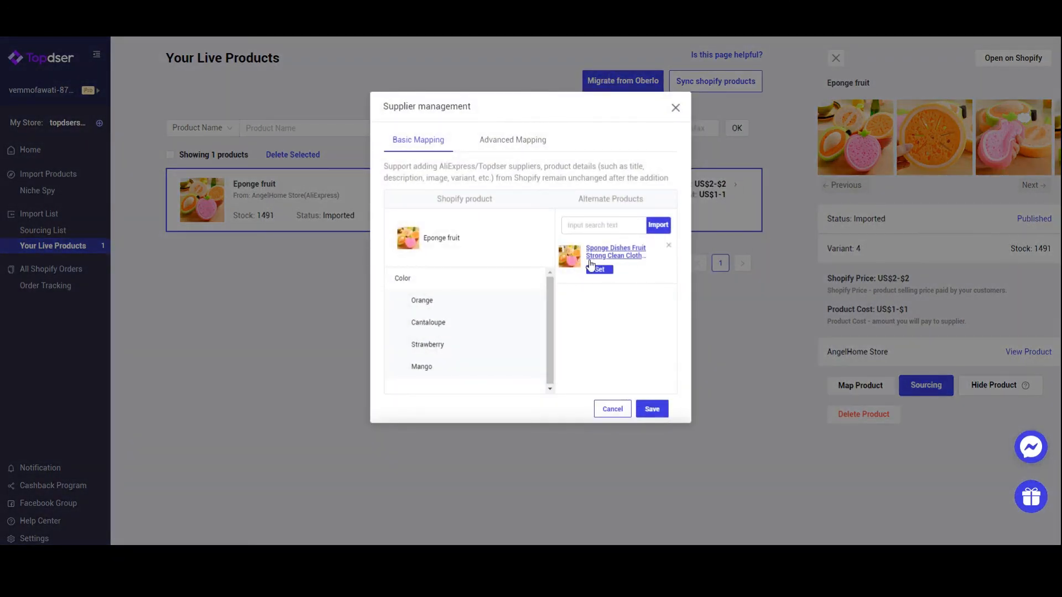
{"action": "left_click", "coordinate": [587, 229]}
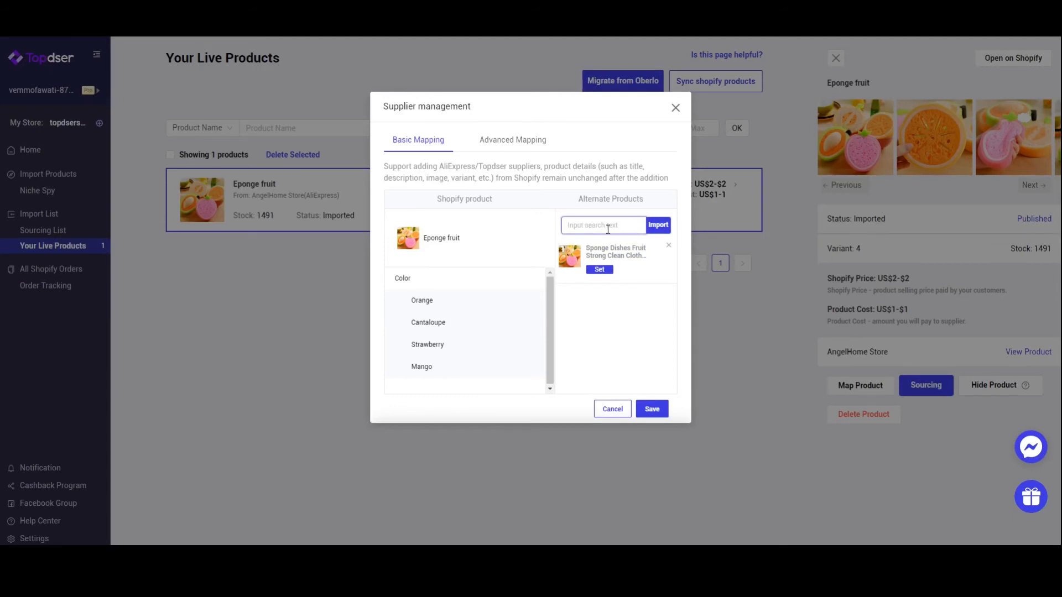
{"action": "left_click", "coordinate": [599, 271]}
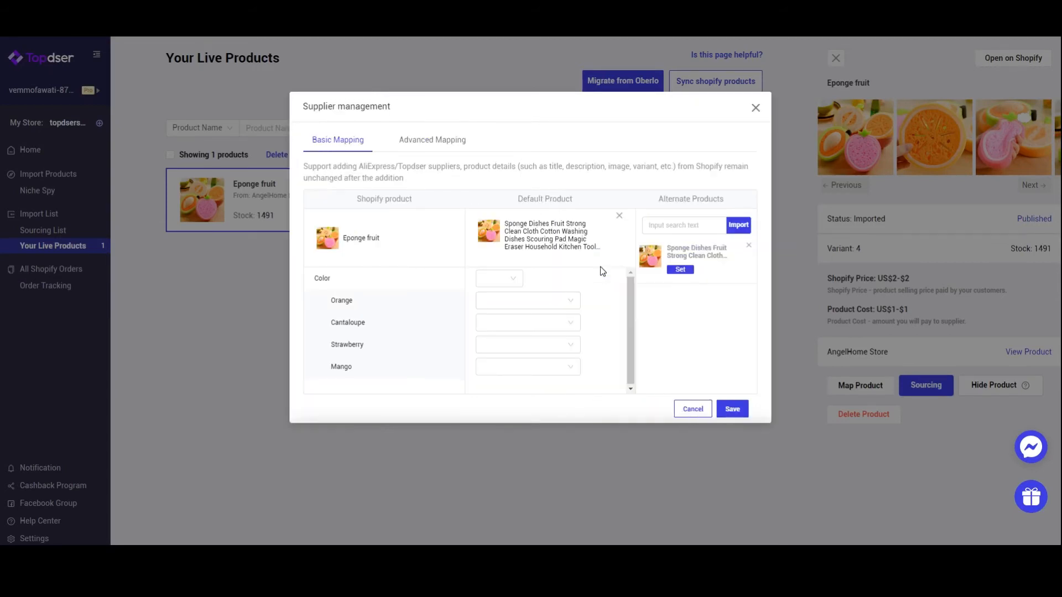
Step: Map the Shopify Color option to the supplier's Color option in the basic mapping
{"action": "left_click", "coordinate": [497, 280]}
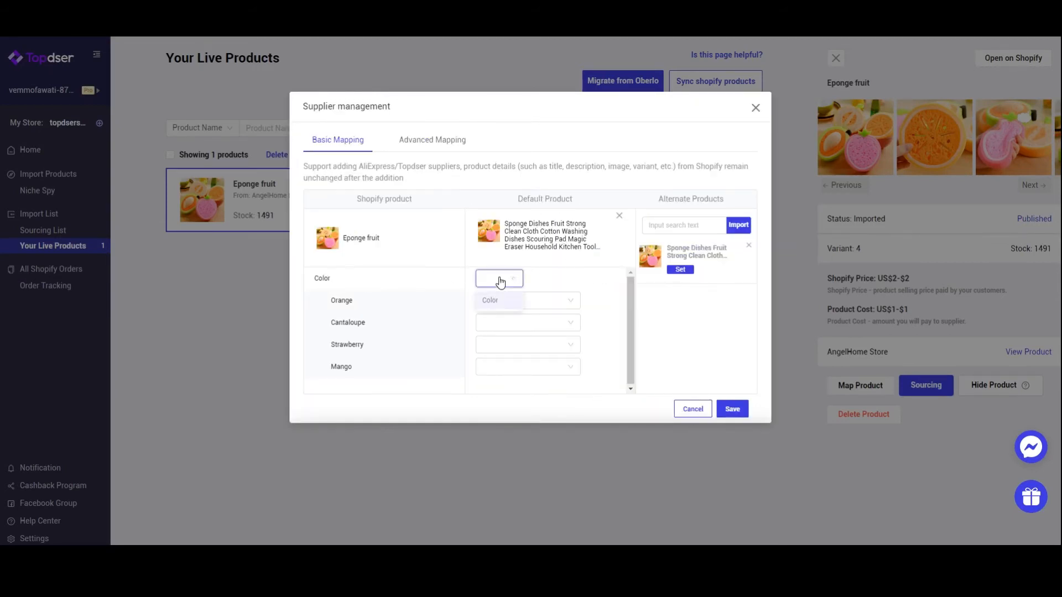
{"action": "left_click", "coordinate": [509, 304]}
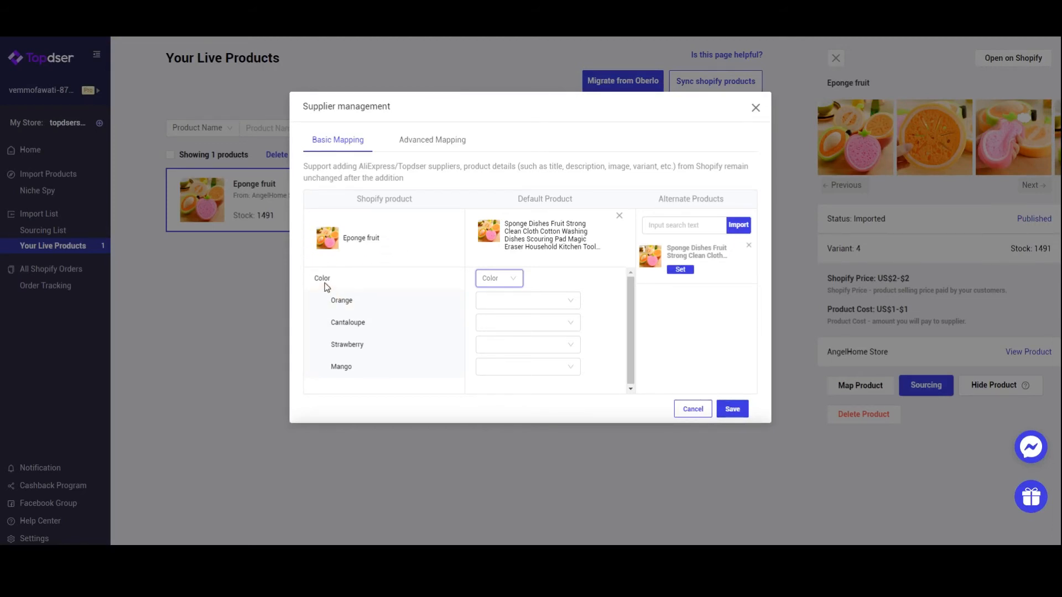
{"action": "left_click_drag", "start_coordinate": [313, 281], "coordinate": [381, 349]}
{"action": "left_click_drag", "start_coordinate": [327, 370], "coordinate": [362, 370]}
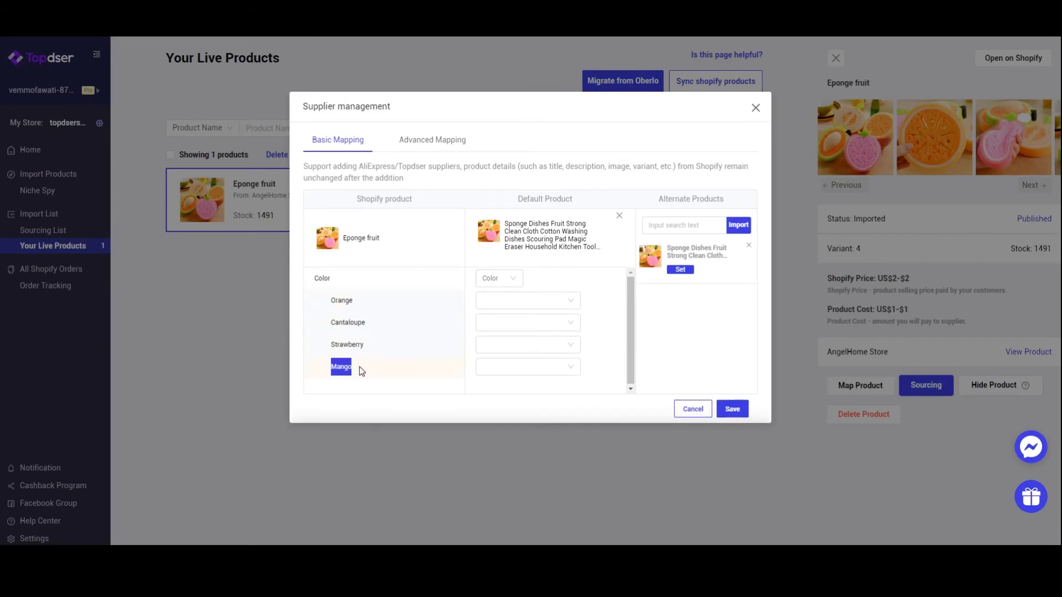
Step: Match the Orange, Cantaloupe, Strawberry and Mango variants to the supplier variants of the same names
{"action": "left_click", "coordinate": [491, 303]}
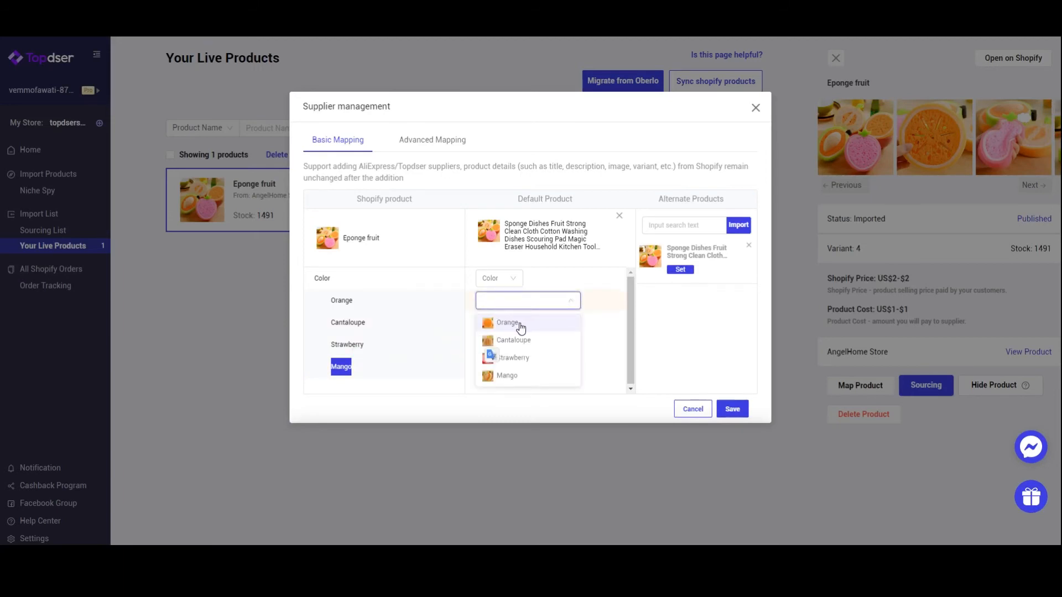
{"action": "left_click", "coordinate": [520, 324]}
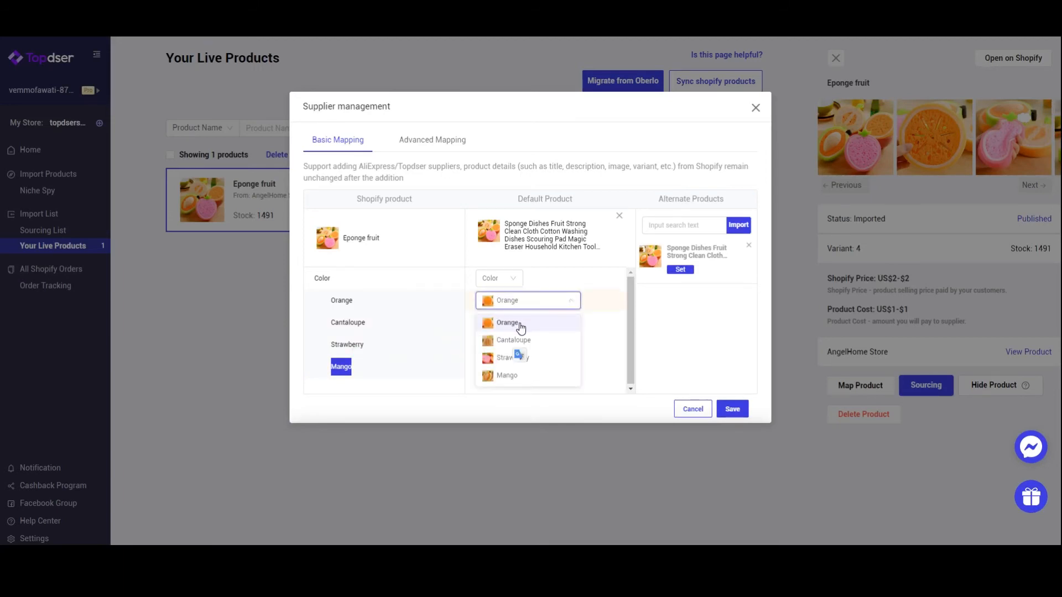
{"action": "left_click", "coordinate": [522, 327]}
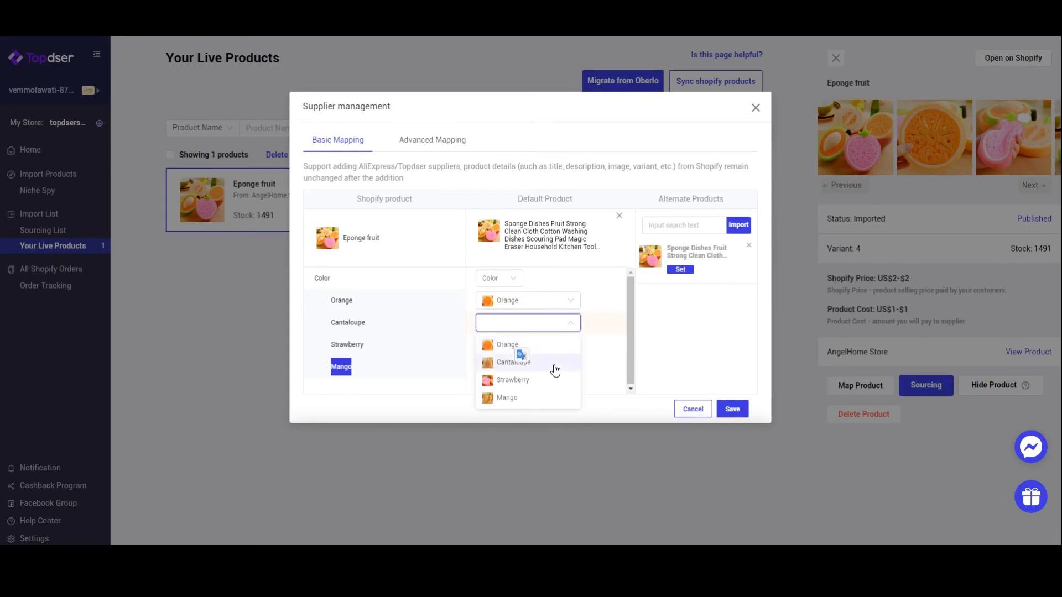
{"action": "left_click", "coordinate": [552, 366]}
{"action": "left_click", "coordinate": [495, 349]}
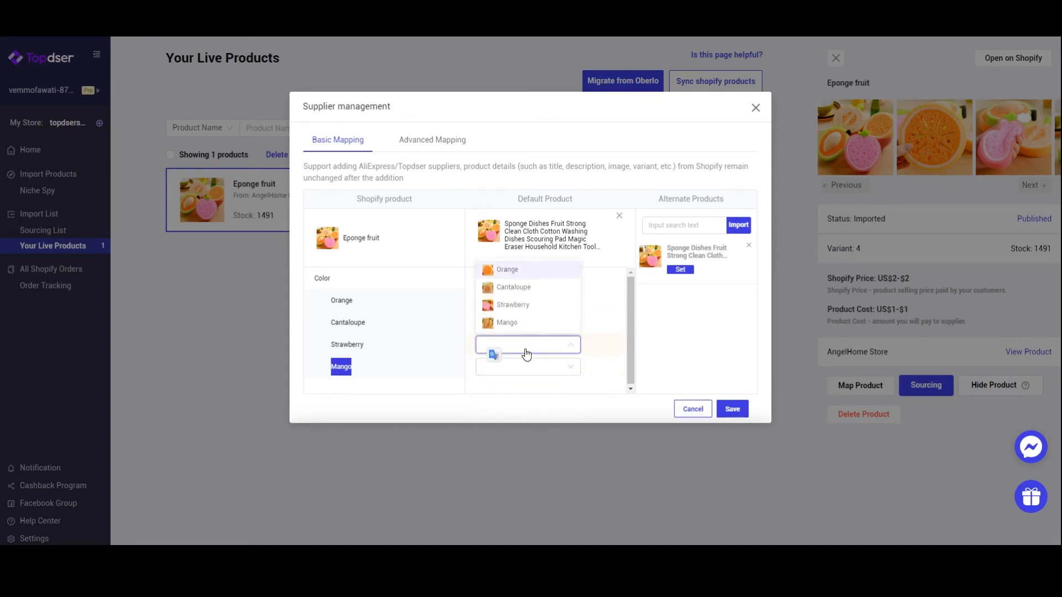
{"action": "left_click", "coordinate": [520, 304]}
{"action": "left_click", "coordinate": [505, 372]}
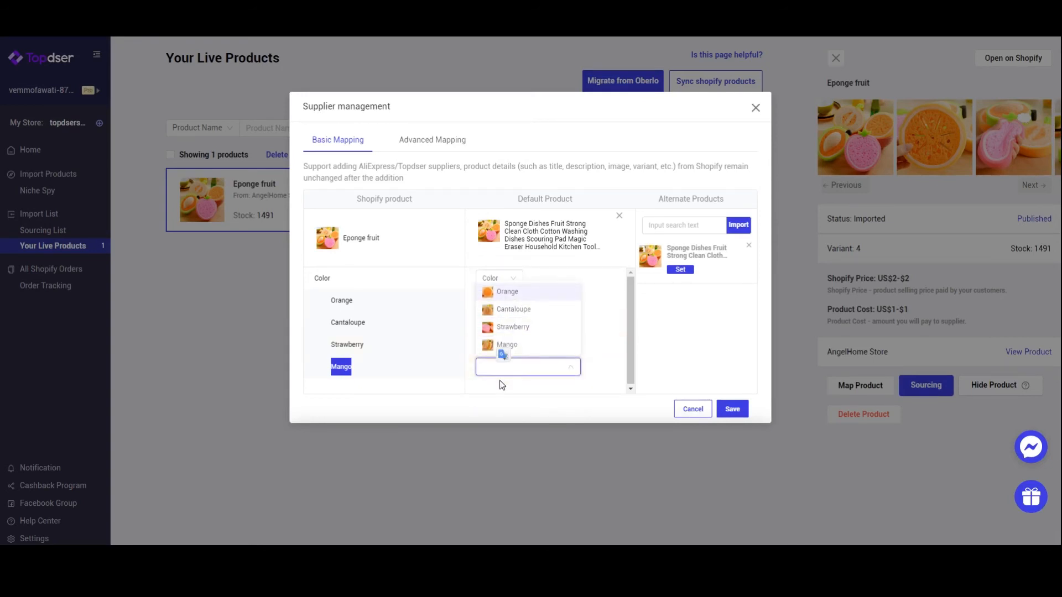
{"action": "left_click", "coordinate": [533, 351]}
Step: Check the mapped color variants, save the mapping and close Supplier management
{"action": "left_click_drag", "start_coordinate": [330, 294], "coordinate": [357, 378]}
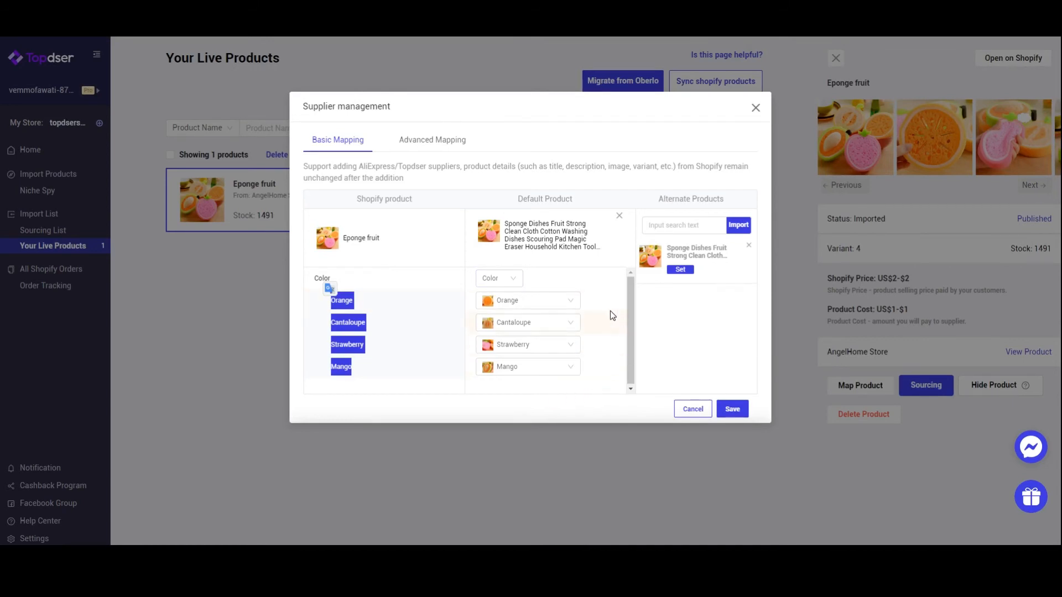
{"action": "left_click", "coordinate": [731, 409]}
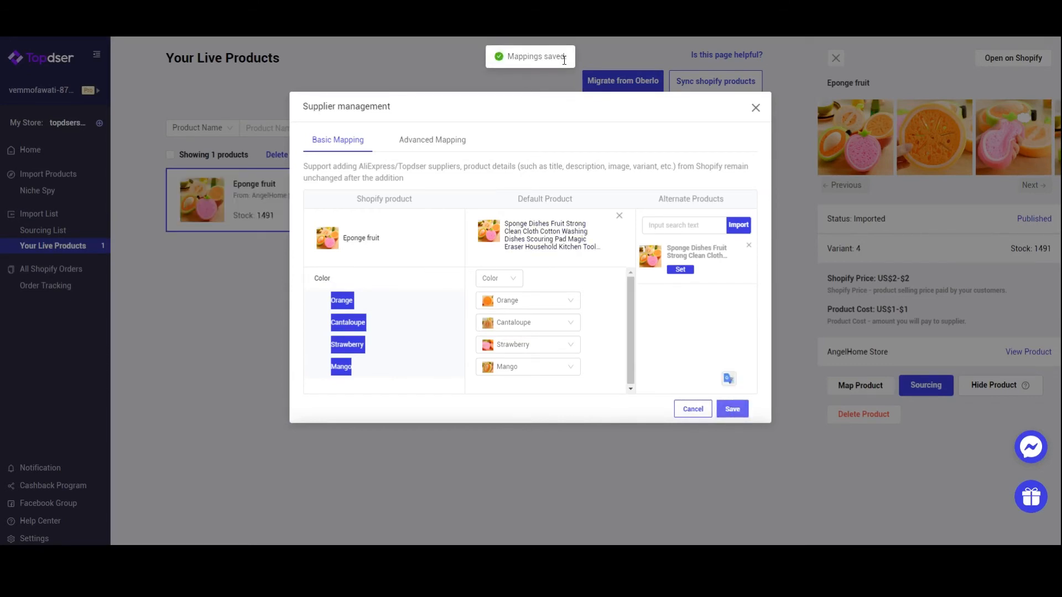
{"action": "left_click", "coordinate": [755, 108]}
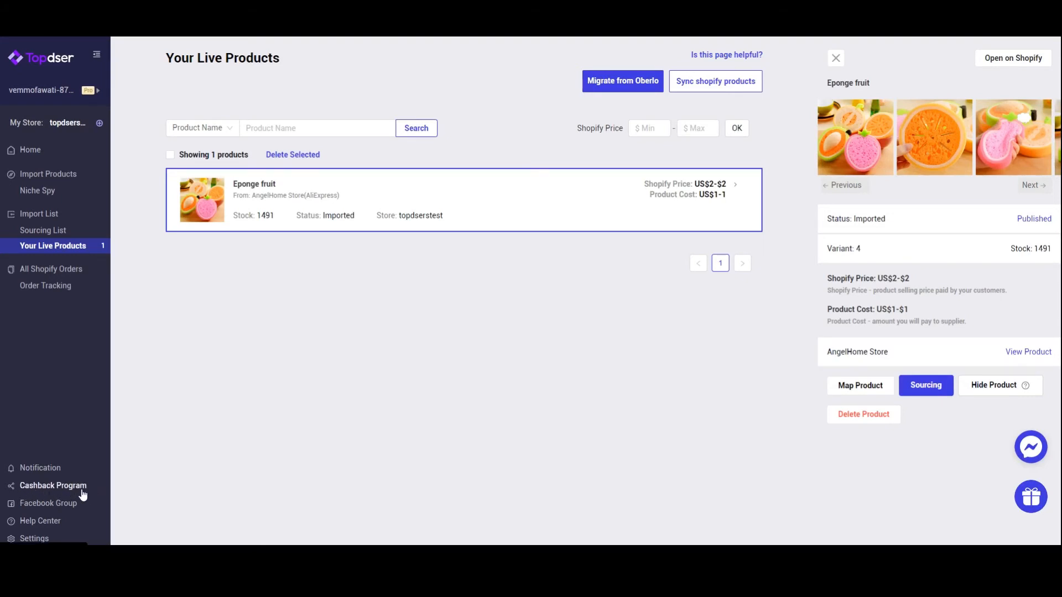
Step: Open the Cashback Program page and highlight the instruction for filling in the affiliate code
{"action": "left_click", "coordinate": [45, 487]}
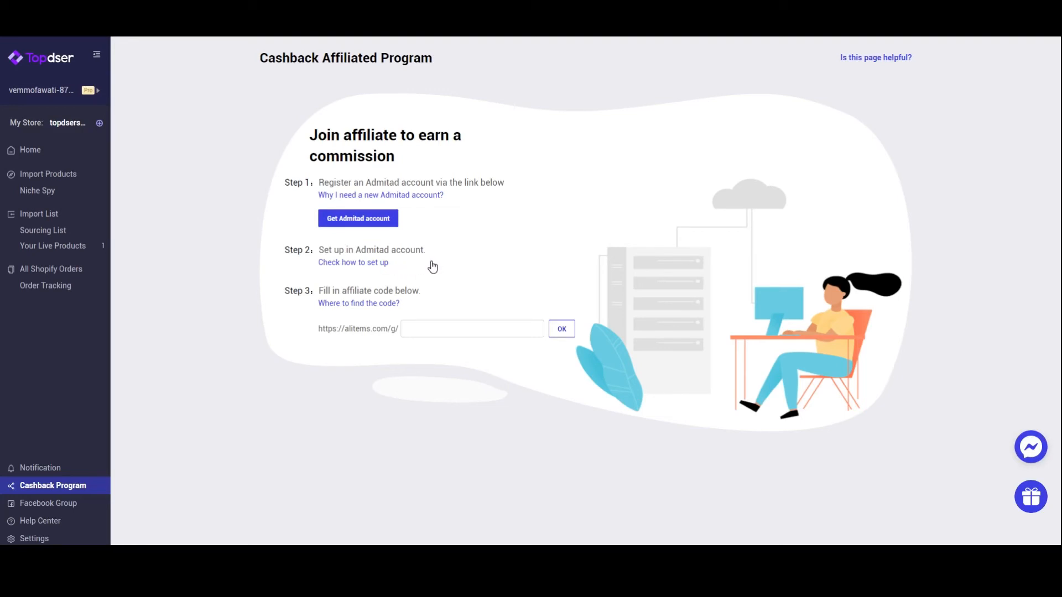
{"action": "left_click_drag", "start_coordinate": [320, 290], "coordinate": [421, 291]}
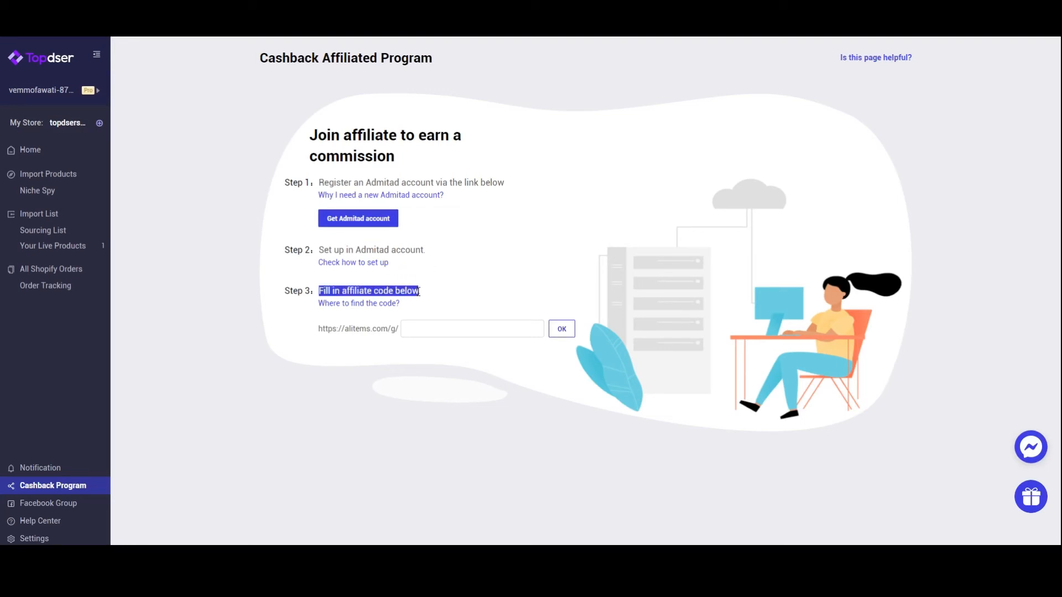
Step: Open the app settings, turn on default shipping and enable it for AliExpress
{"action": "left_click", "coordinate": [421, 331]}
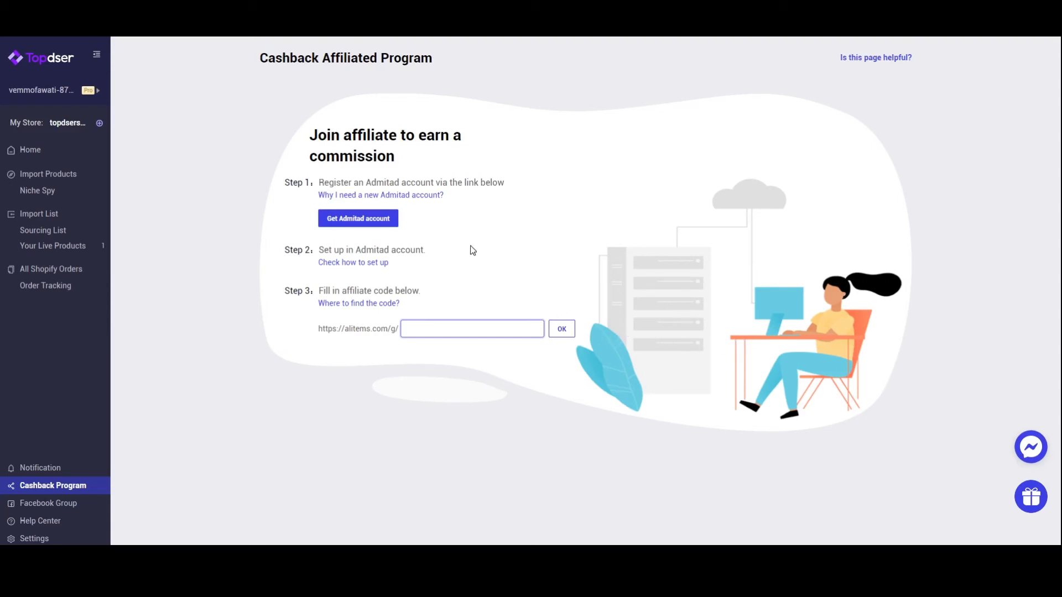
{"action": "left_click", "coordinate": [34, 538]}
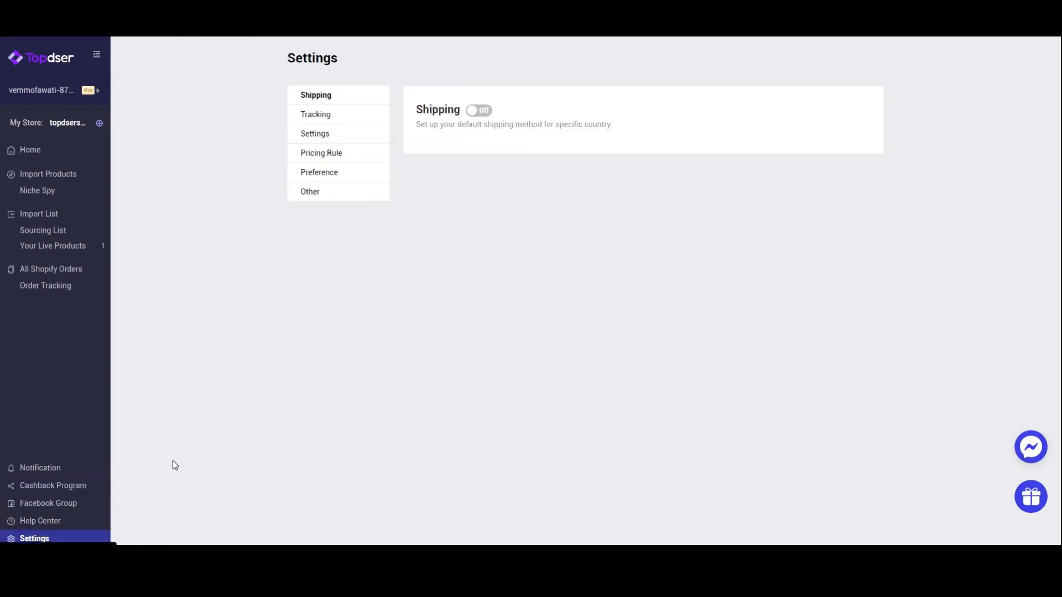
{"action": "left_click", "coordinate": [480, 114]}
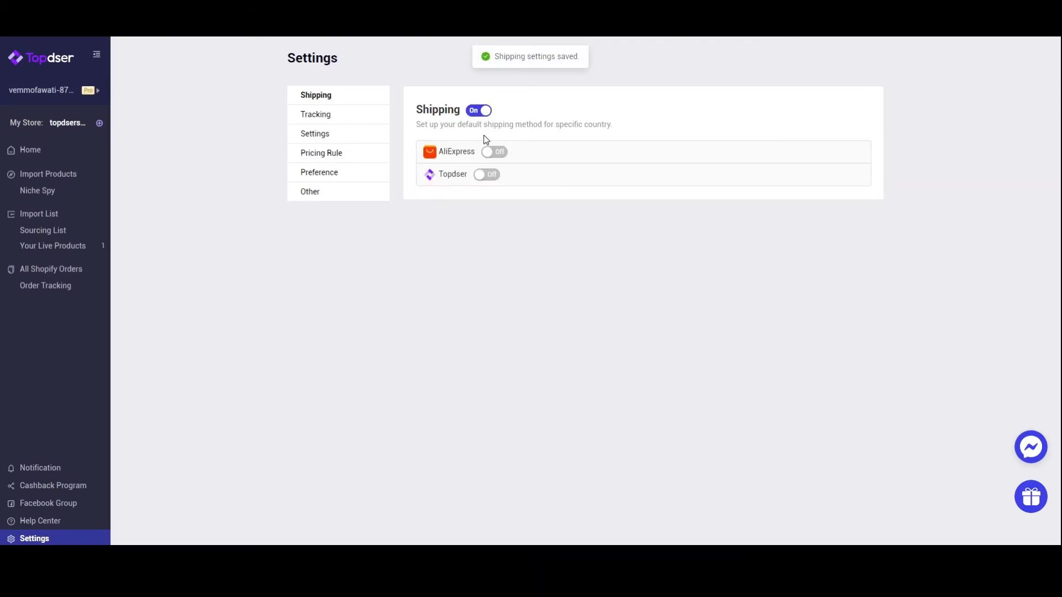
{"action": "left_click", "coordinate": [495, 154]}
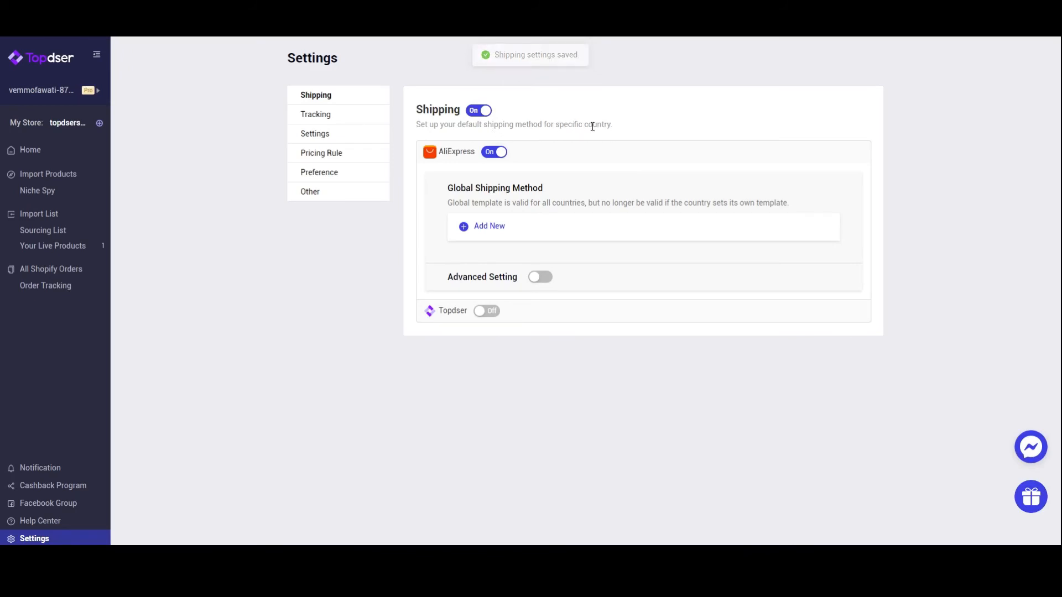
Step: Add a new country entry for France to the AliExpress global shipping method
{"action": "left_click", "coordinate": [498, 230]}
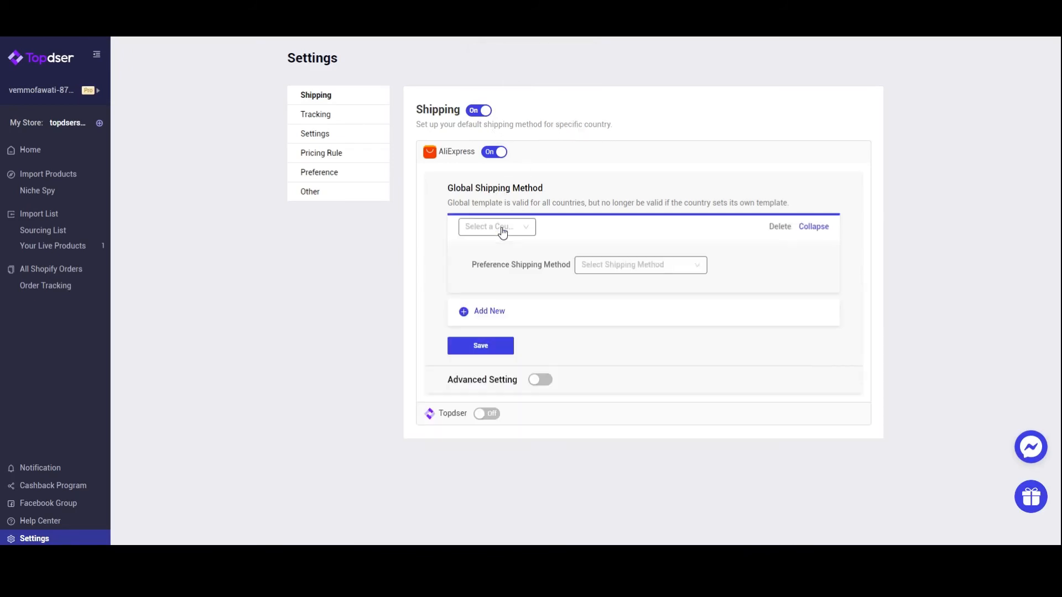
{"action": "left_click", "coordinate": [498, 228]}
{"action": "type", "text": "fra"}
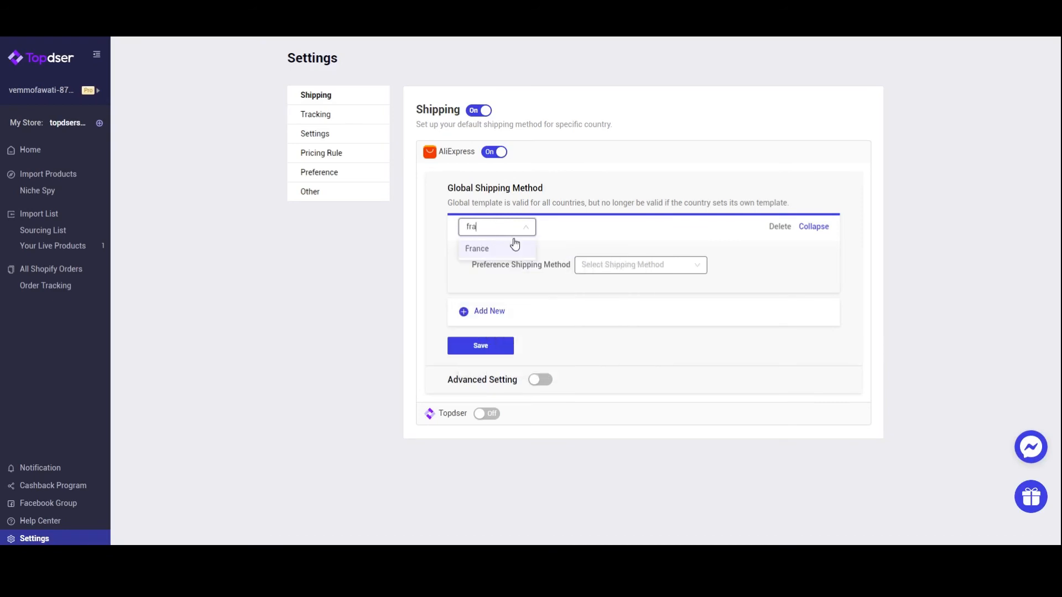
{"action": "left_click", "coordinate": [513, 246]}
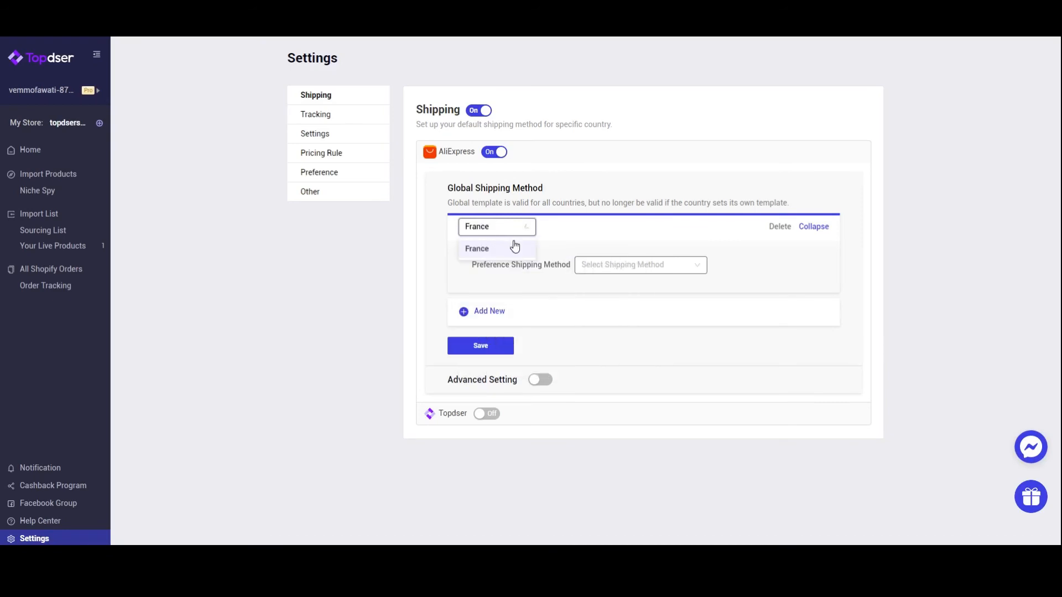
Step: Choose AliExpress Standard Shipping as the first preferred shipping method for France
{"action": "left_click", "coordinate": [625, 265]}
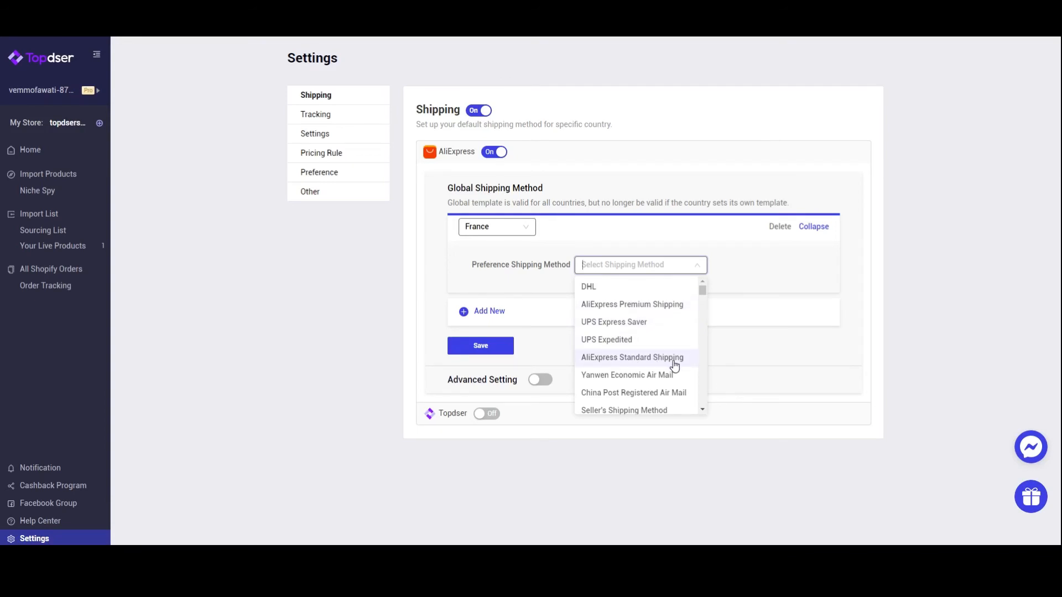
{"action": "scroll", "coordinate": [675, 366], "scroll_direction": "down", "scroll_amount": 3}
{"action": "scroll", "coordinate": [616, 343], "scroll_direction": "up", "scroll_amount": 2}
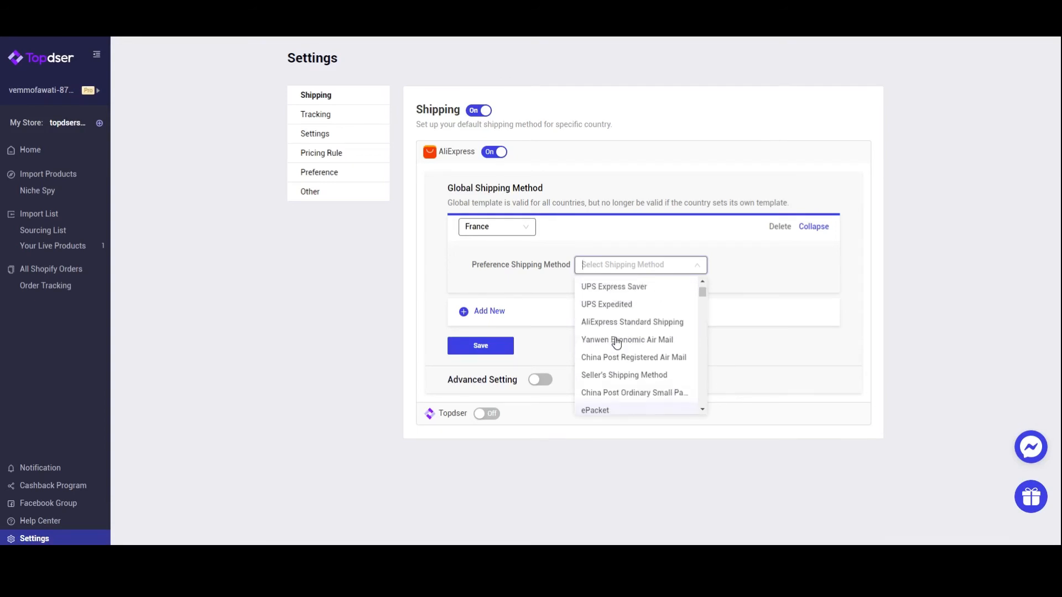
{"action": "scroll", "coordinate": [617, 343], "scroll_direction": "up", "scroll_amount": 1}
{"action": "left_click", "coordinate": [658, 358]}
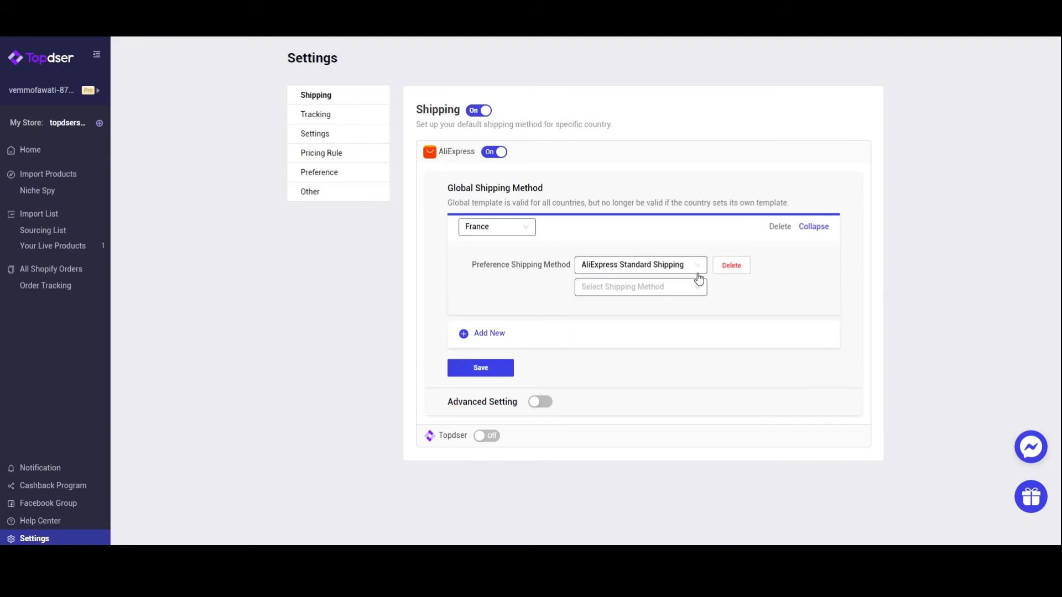
Step: Add ePacket as the second preferred shipping method for France and save the shipping settings
{"action": "left_click", "coordinate": [681, 289]}
{"action": "scroll", "coordinate": [624, 368], "scroll_direction": "down", "scroll_amount": 3}
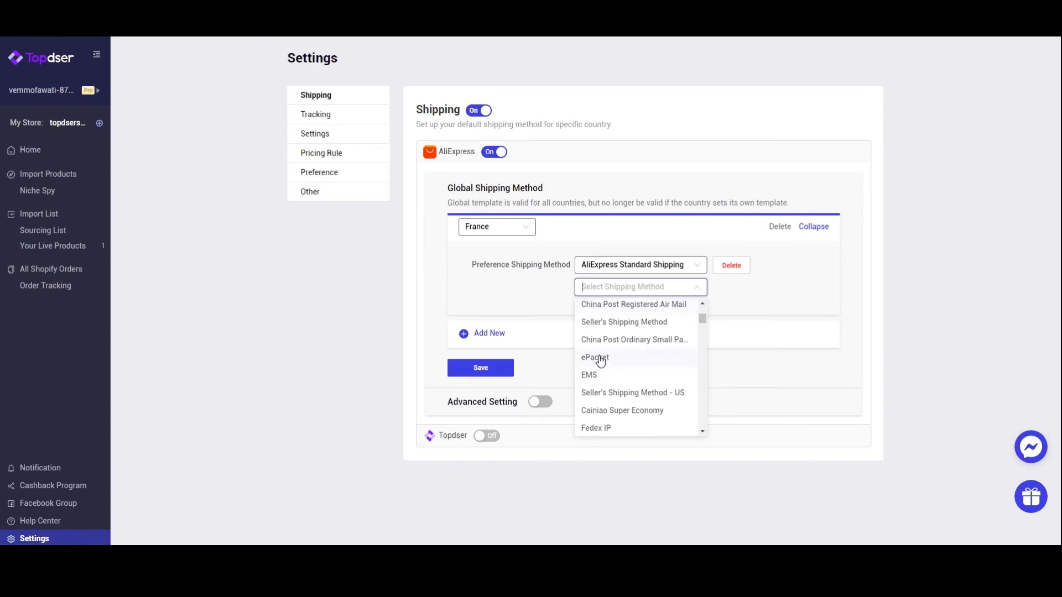
{"action": "left_click", "coordinate": [601, 359]}
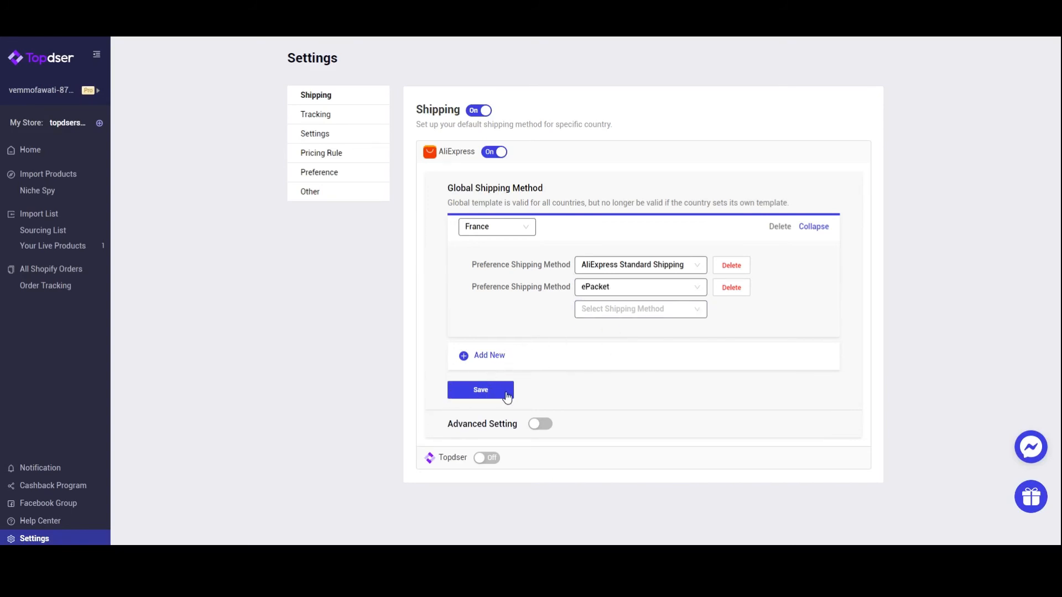
{"action": "left_click", "coordinate": [487, 394]}
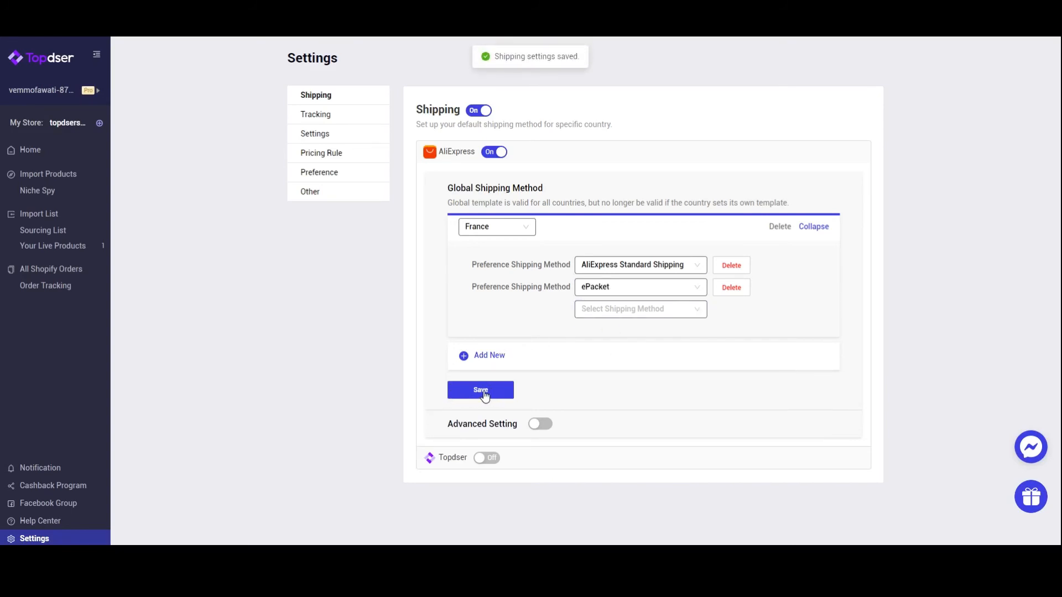
Step: Open the Tracking settings and activate Shopify's fulfillment notification email for the topdserstest store
{"action": "left_click", "coordinate": [330, 116]}
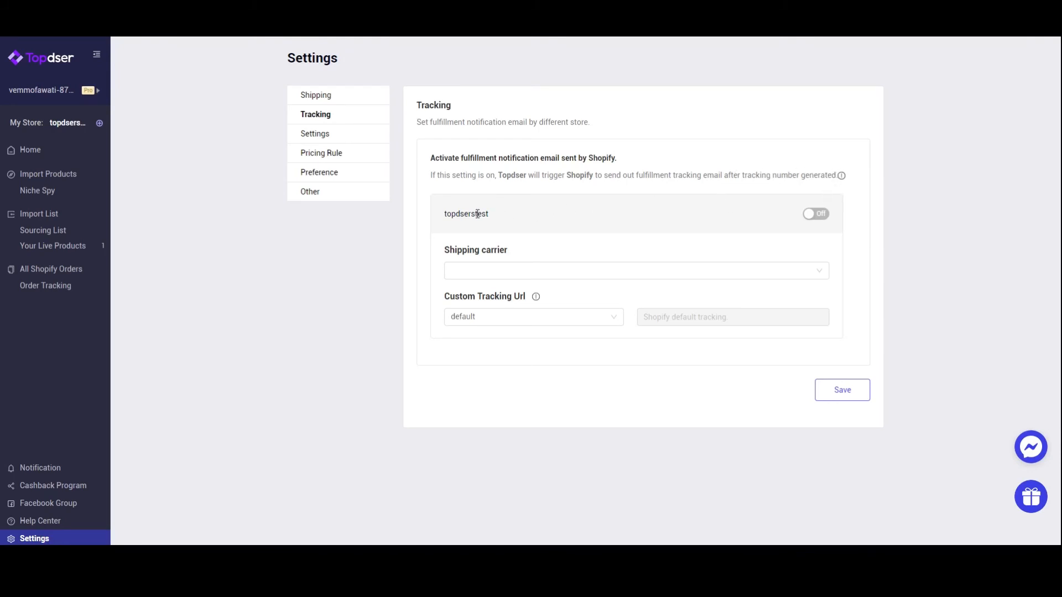
{"action": "left_click_drag", "start_coordinate": [493, 215], "coordinate": [445, 213]}
{"action": "left_click", "coordinate": [446, 213]}
{"action": "double_click", "coordinate": [448, 214]}
{"action": "left_click", "coordinate": [814, 217]}
Step: Set the shipping carrier to LAPOSTE and save the tracking settings
{"action": "left_click", "coordinate": [513, 252]}
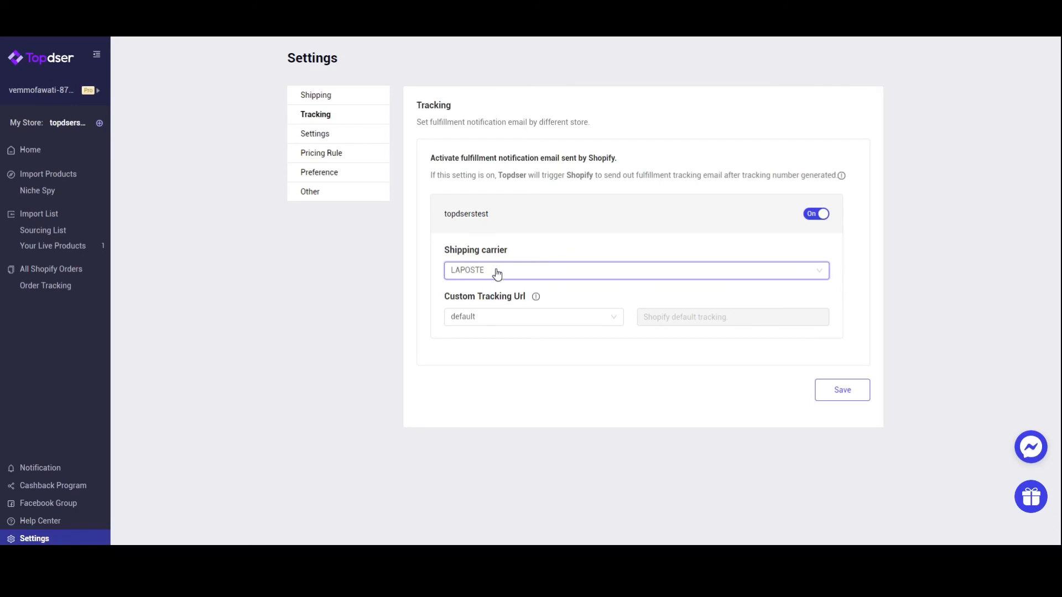
{"action": "left_click_drag", "start_coordinate": [482, 250], "coordinate": [508, 251]}
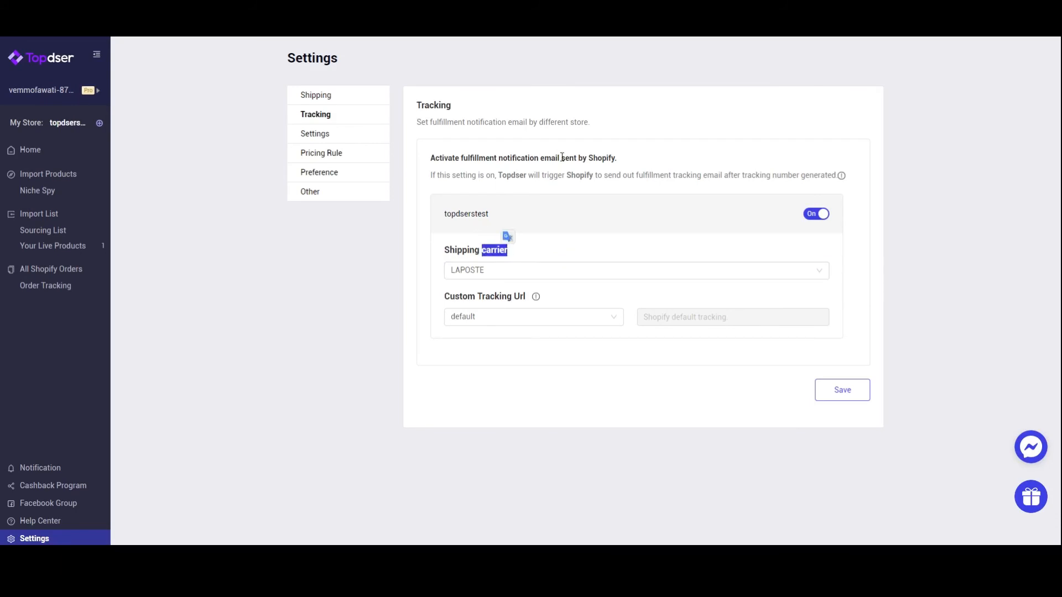
{"action": "left_click", "coordinate": [855, 397]}
Step: Review the product update and notification options, the Pricing Rule, the Preference section and the Other section
{"action": "left_click", "coordinate": [325, 136]}
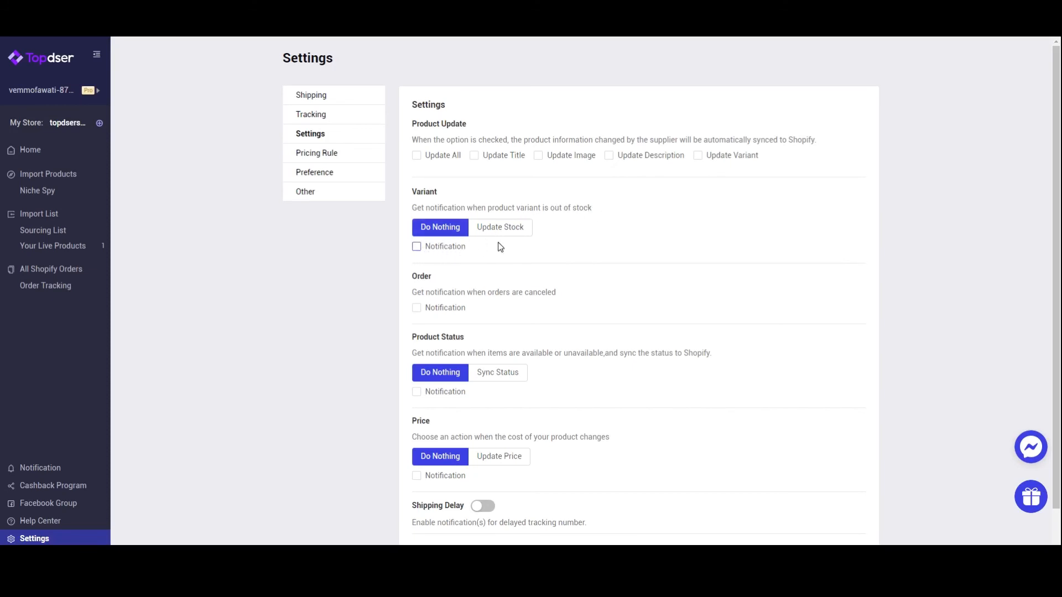
{"action": "scroll", "coordinate": [517, 249], "scroll_direction": "down", "scroll_amount": 1}
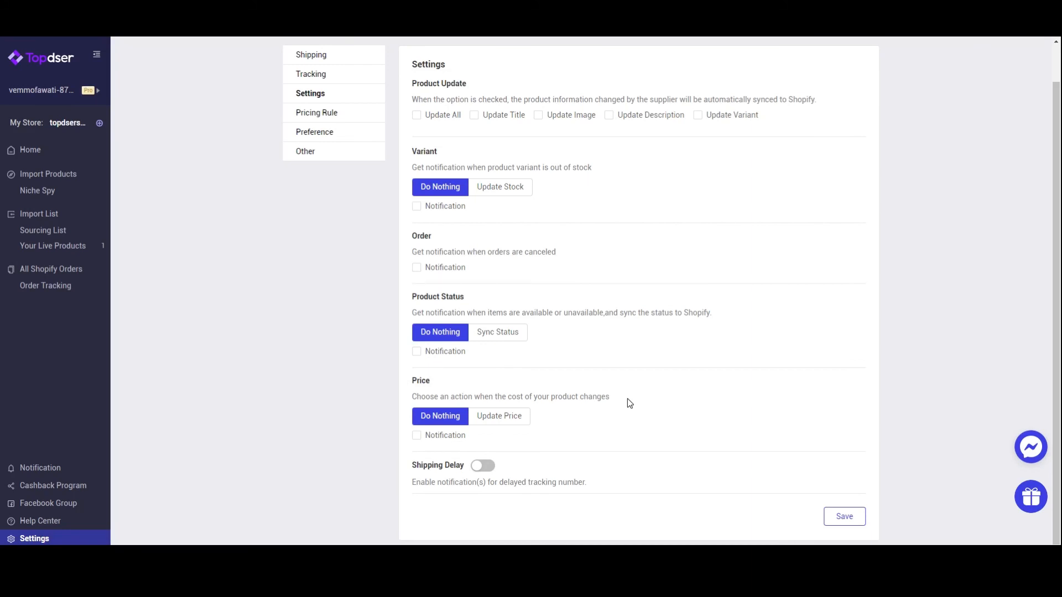
{"action": "scroll", "coordinate": [332, 387], "scroll_direction": "up", "scroll_amount": 1}
{"action": "left_click", "coordinate": [350, 159]}
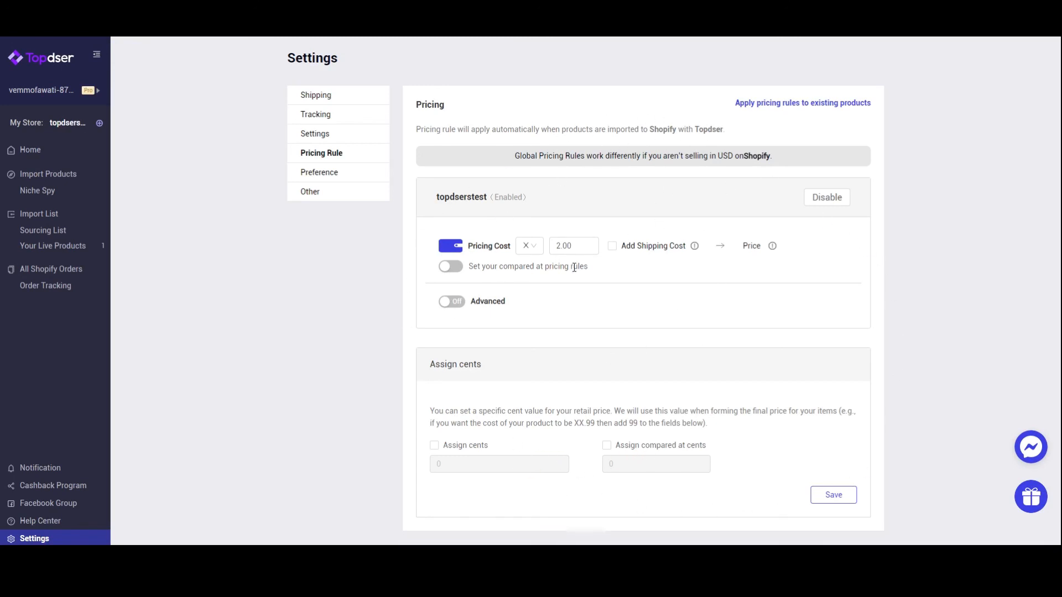
{"action": "left_click", "coordinate": [330, 174]}
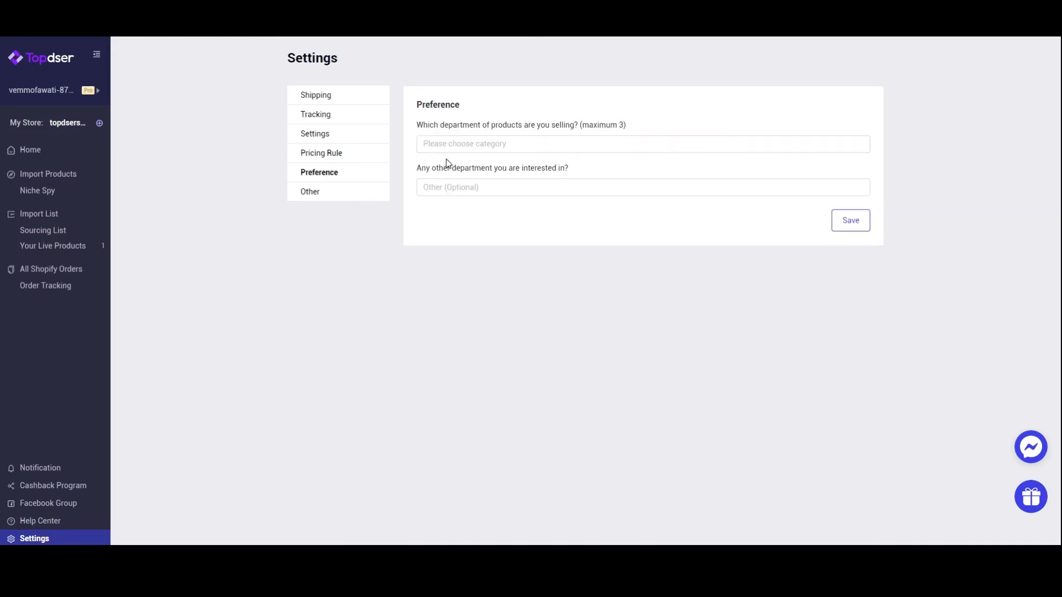
{"action": "left_click", "coordinate": [312, 194]}
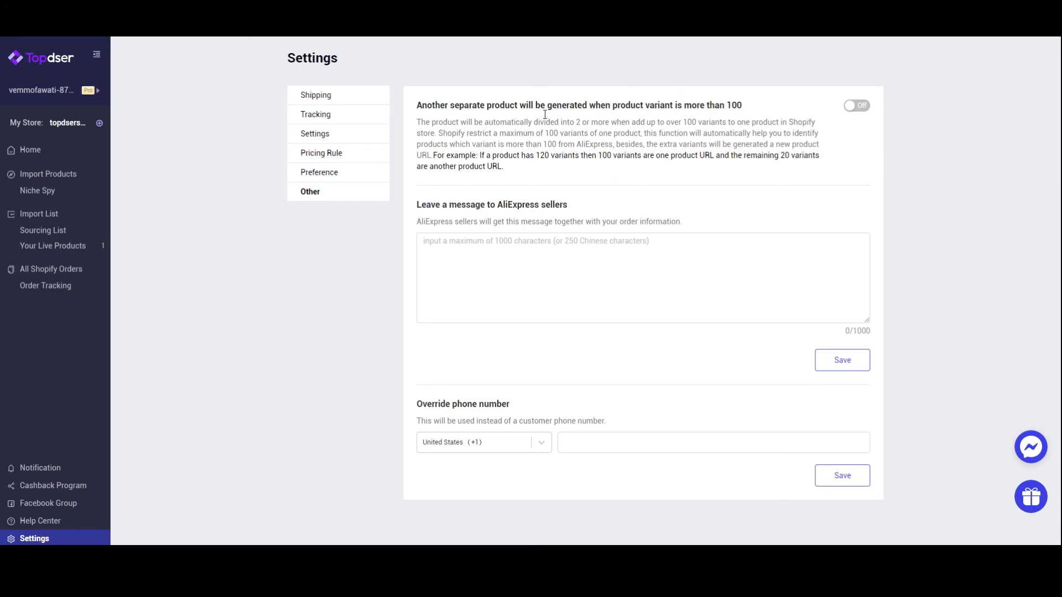
Step: Enter "Dropshipping, no invoices and no promotion." as the message to AliExpress sellers and save it
{"action": "left_click", "coordinate": [561, 243]}
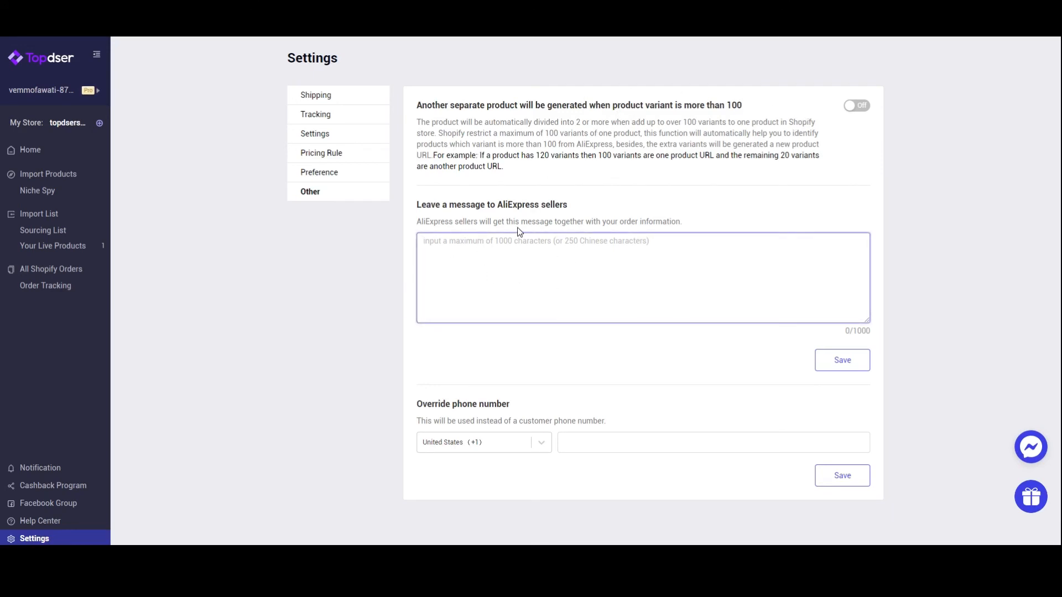
{"action": "left_click_drag", "start_coordinate": [417, 205], "coordinate": [571, 211]}
{"action": "left_click", "coordinate": [478, 224]}
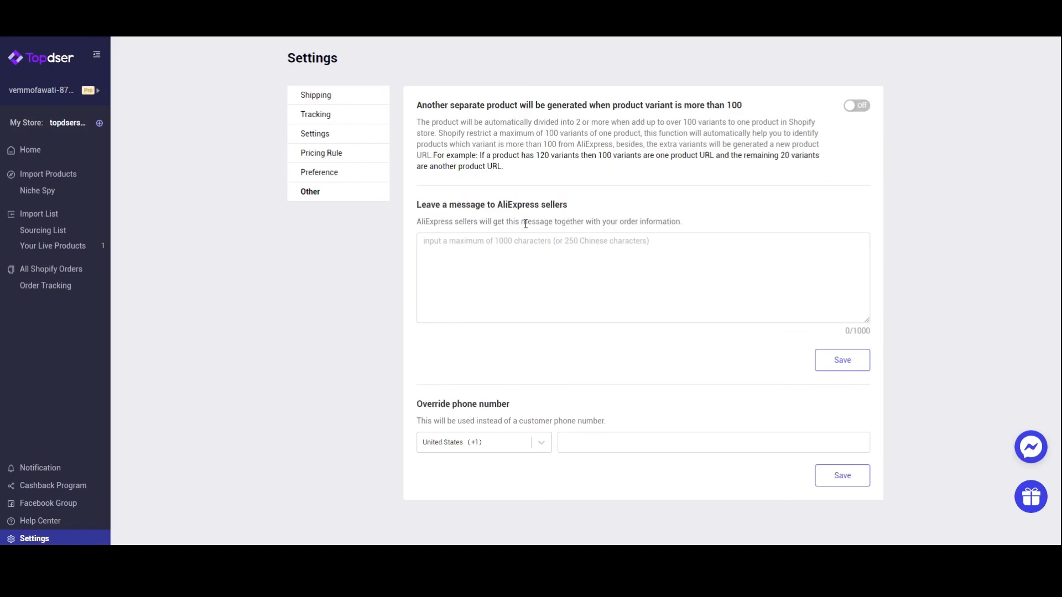
{"action": "left_click", "coordinate": [572, 294]}
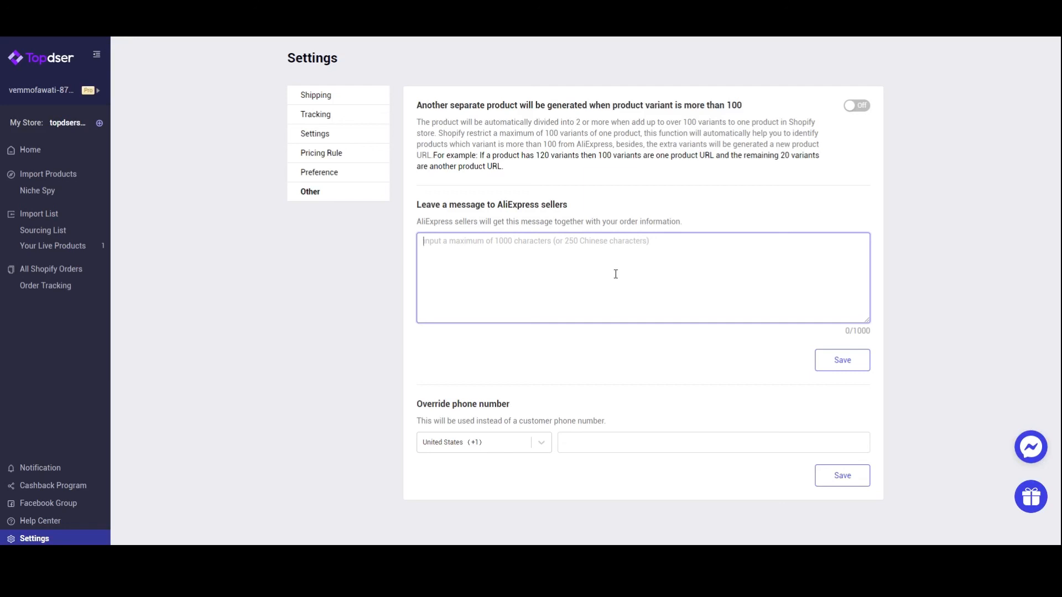
{"action": "type", "text": "Dropshipping, "}
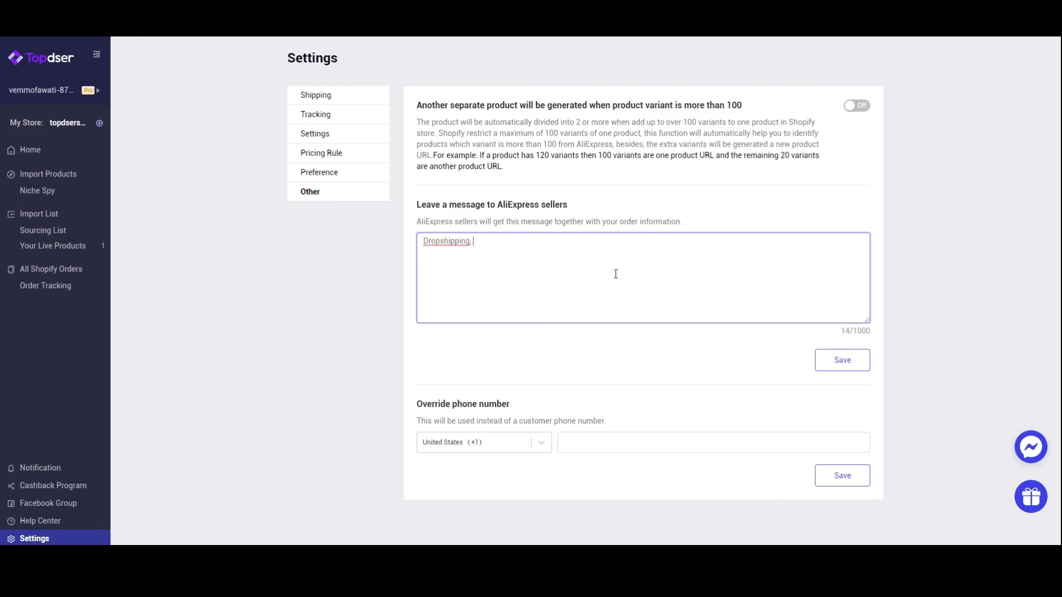
{"action": "type", "text": "no invoices and no promotion."}
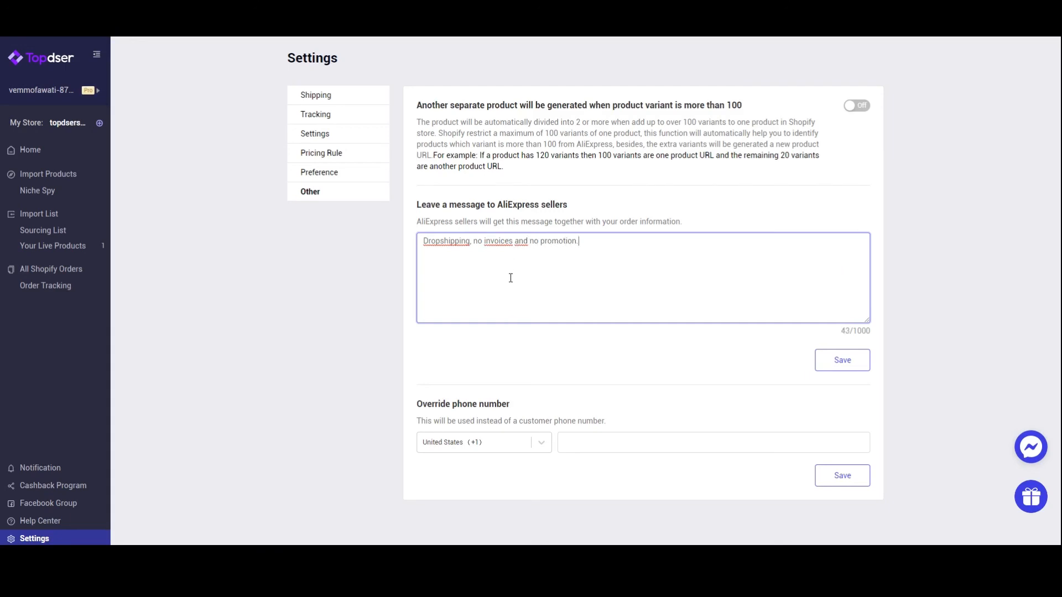
{"action": "left_click_drag", "start_coordinate": [486, 242], "coordinate": [586, 240]}
{"action": "left_click", "coordinate": [842, 364]}
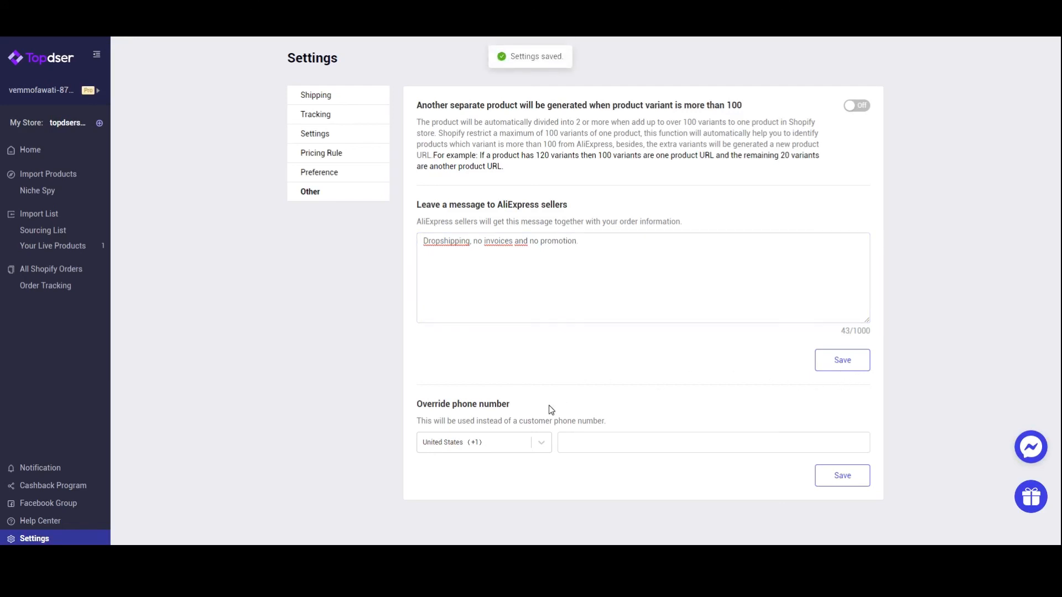
Step: Examine the Override phone number option and its number field
{"action": "left_click_drag", "start_coordinate": [423, 405], "coordinate": [520, 405]}
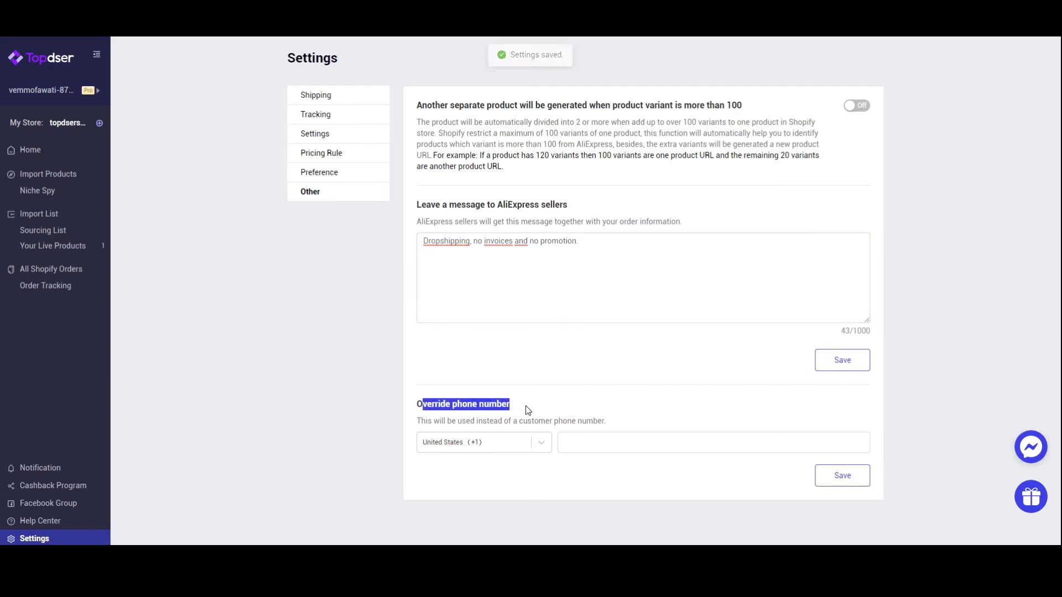
{"action": "left_click", "coordinate": [418, 407]}
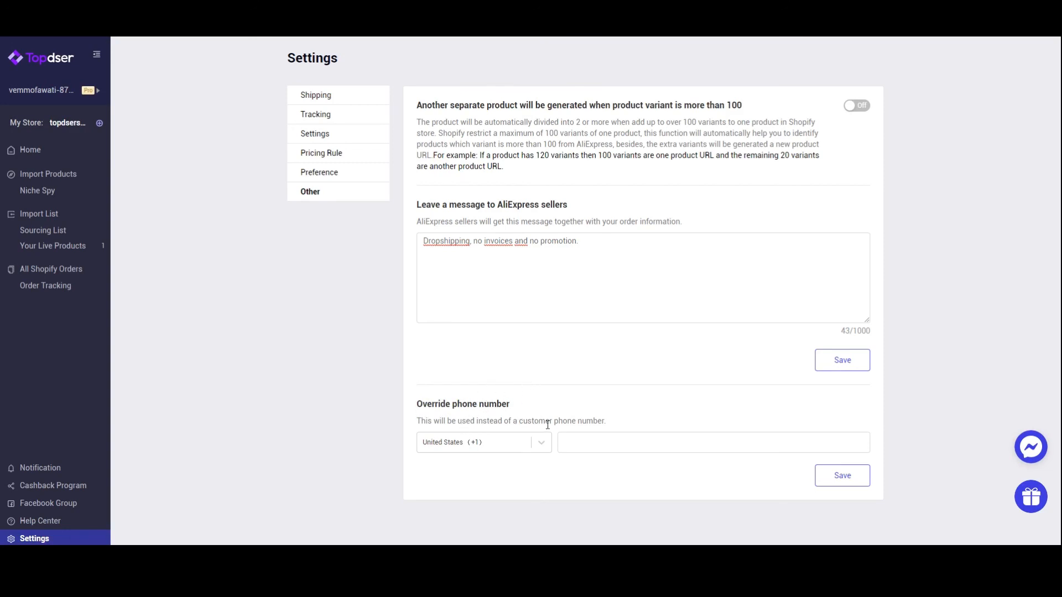
{"action": "left_click", "coordinate": [614, 446]}
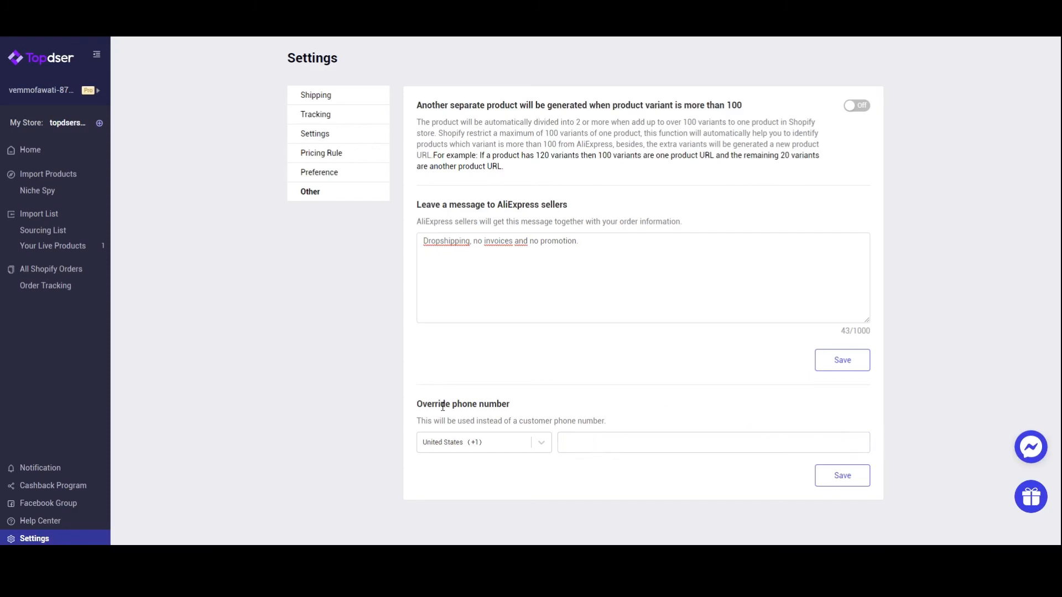